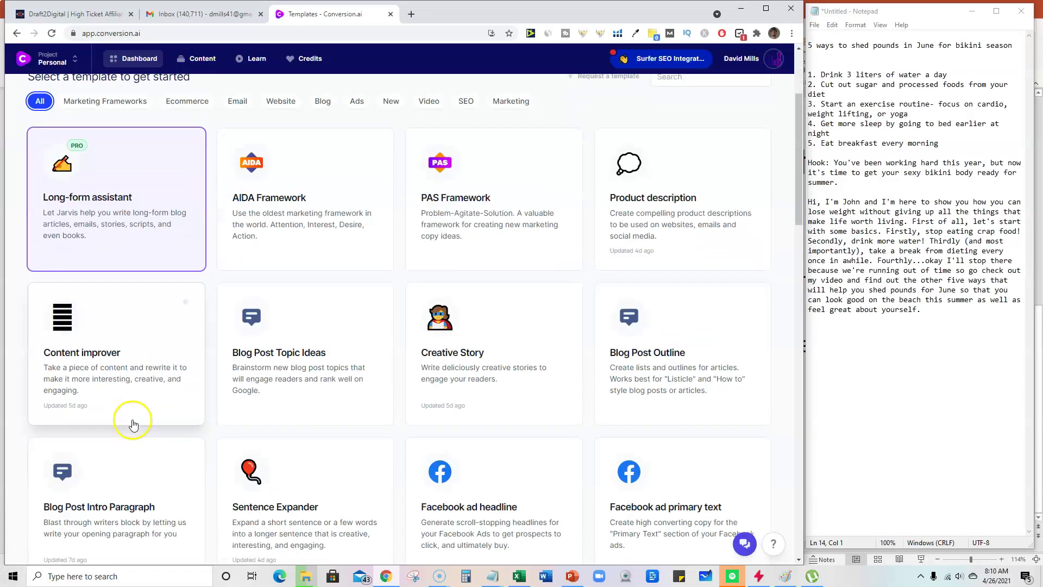
left_click(134, 376)
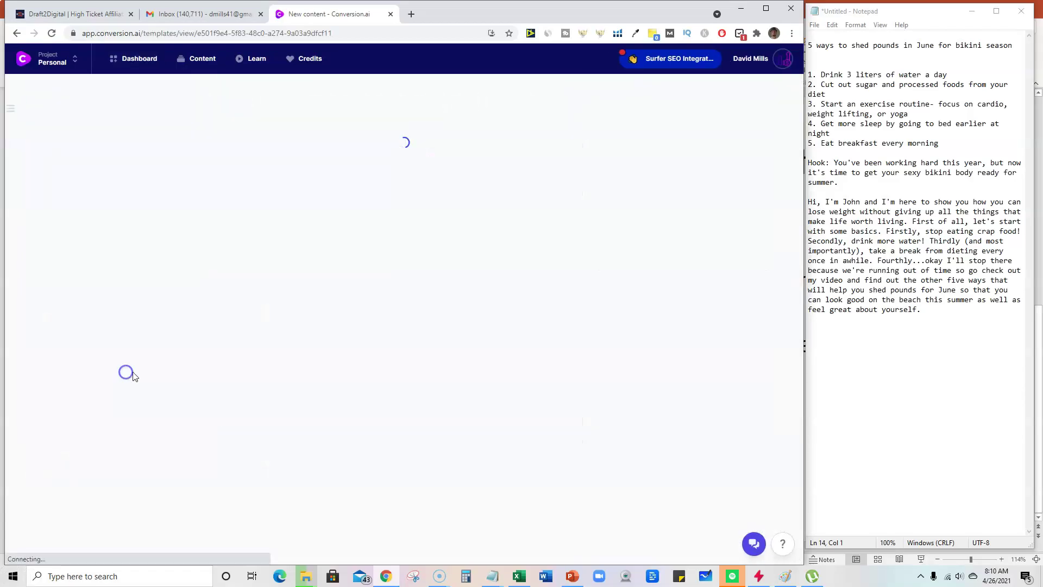
left_click(957, 74)
left_click_drag(957, 74, 821, 75)
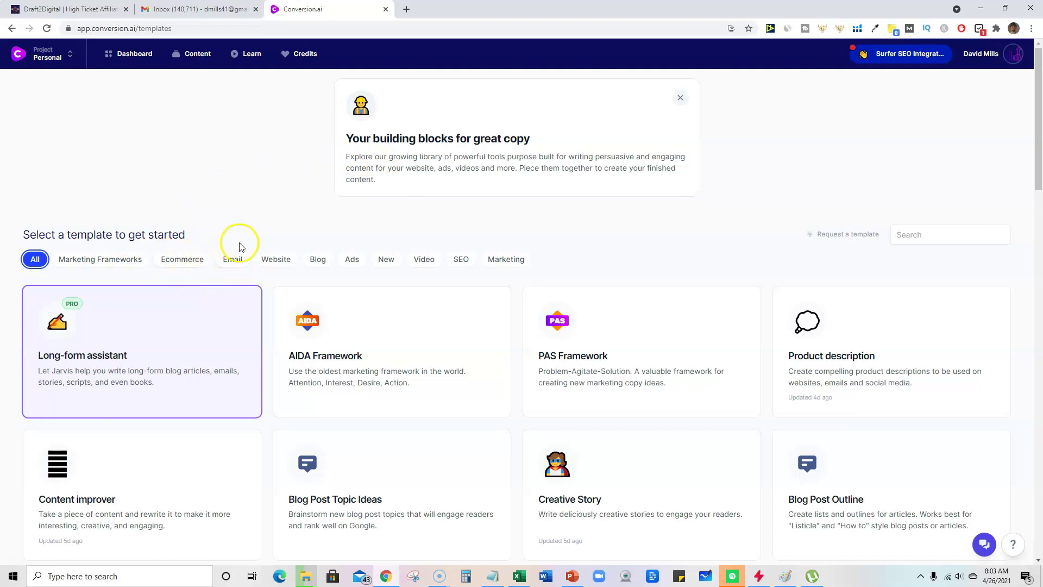
Step: Cycle through the Email, Website, Blog, Ads and New filters, ending on Video templates
left_click(234, 266)
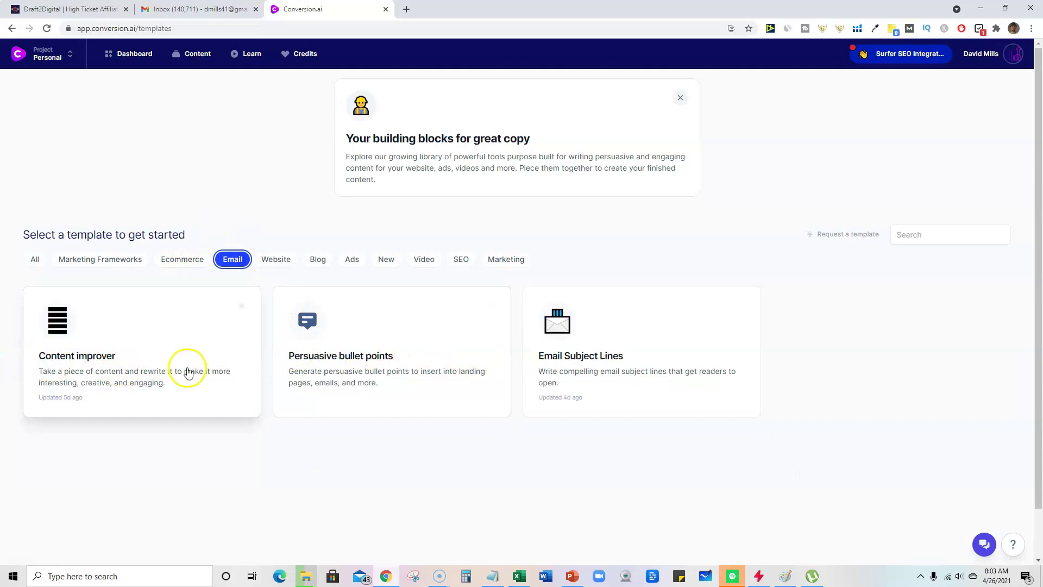
left_click(279, 268)
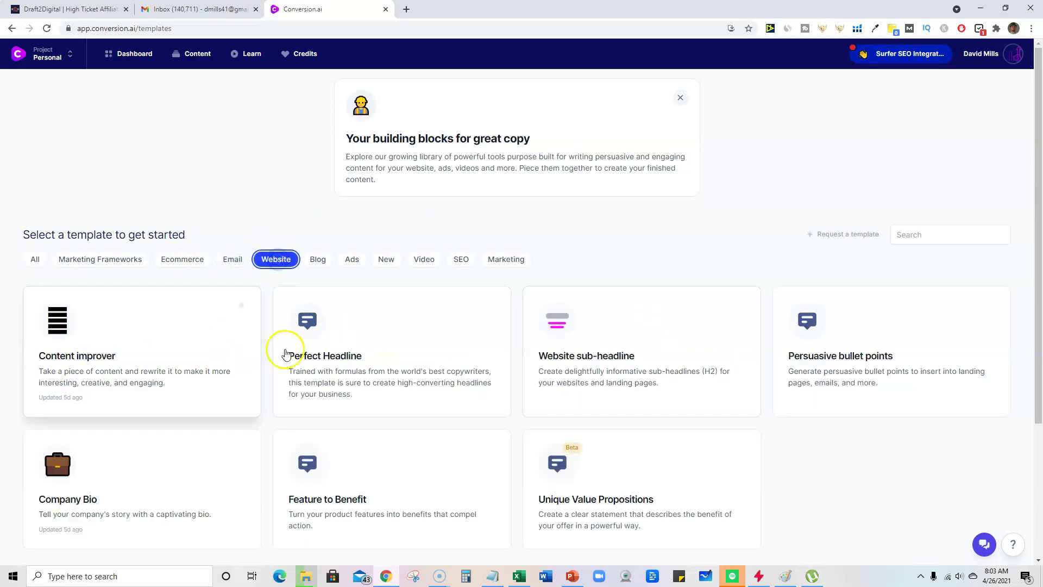
left_click(318, 264)
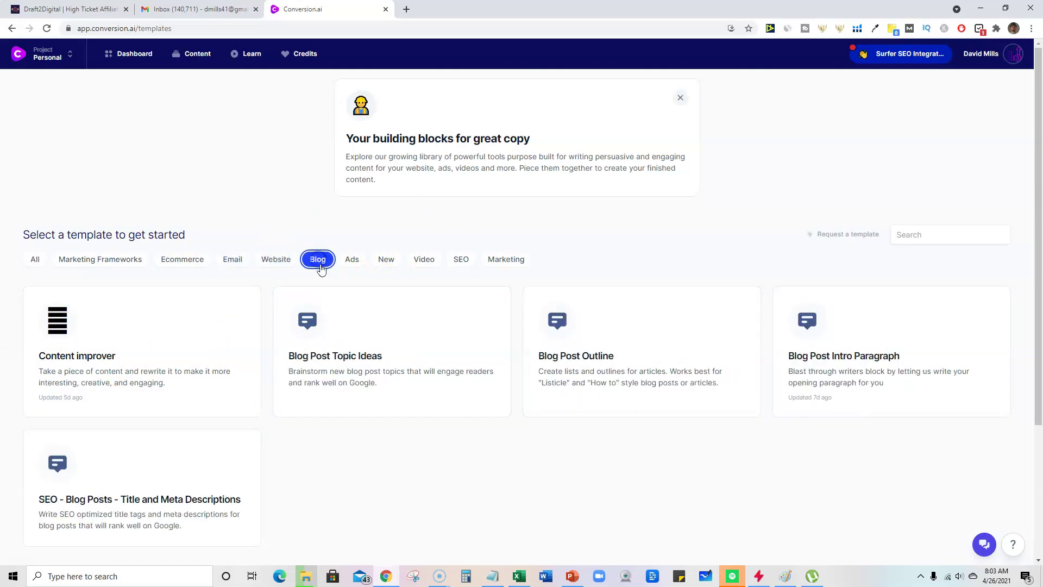
left_click(351, 260)
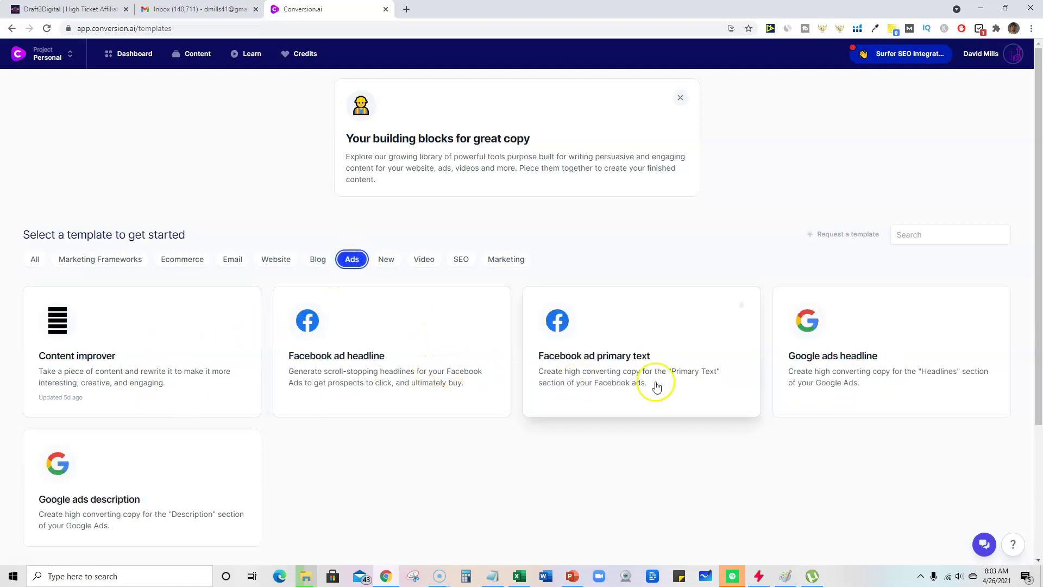
left_click(384, 262)
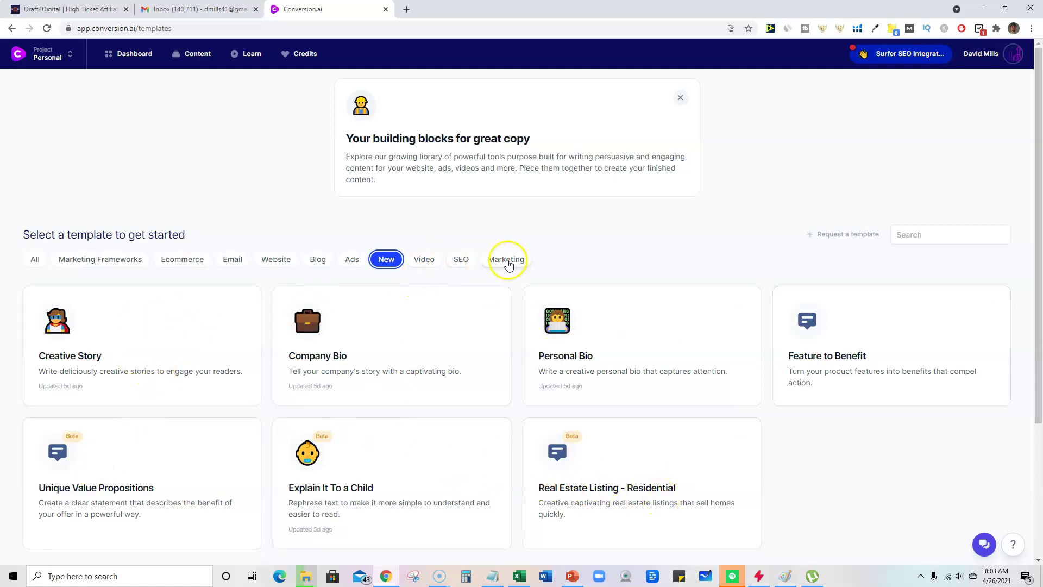
left_click(422, 259)
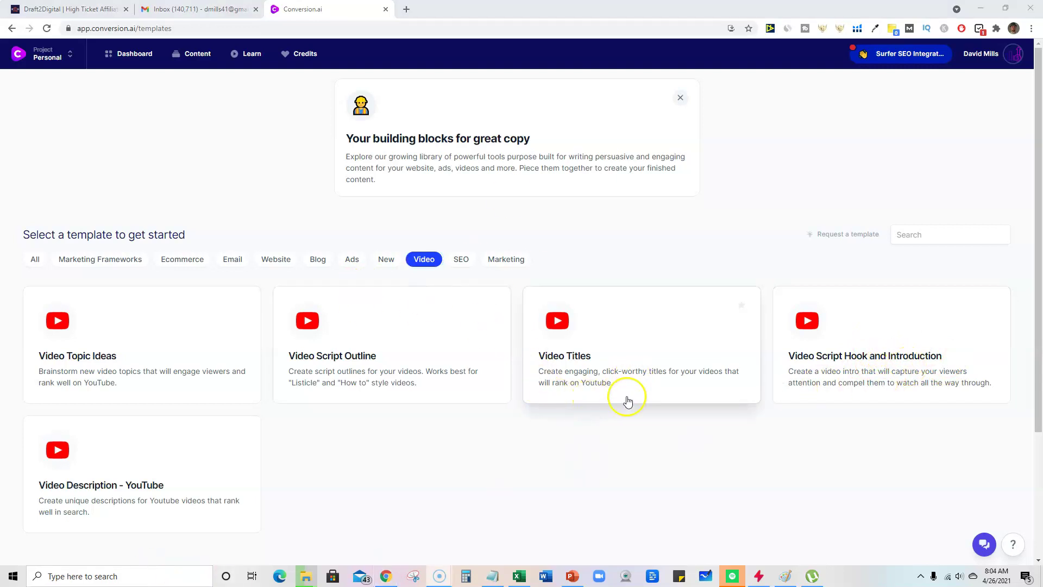
Step: In Video Topic Ideas, enter the summer weight-loss topic and keyword 'lose weight', then generate ideas
left_click(137, 370)
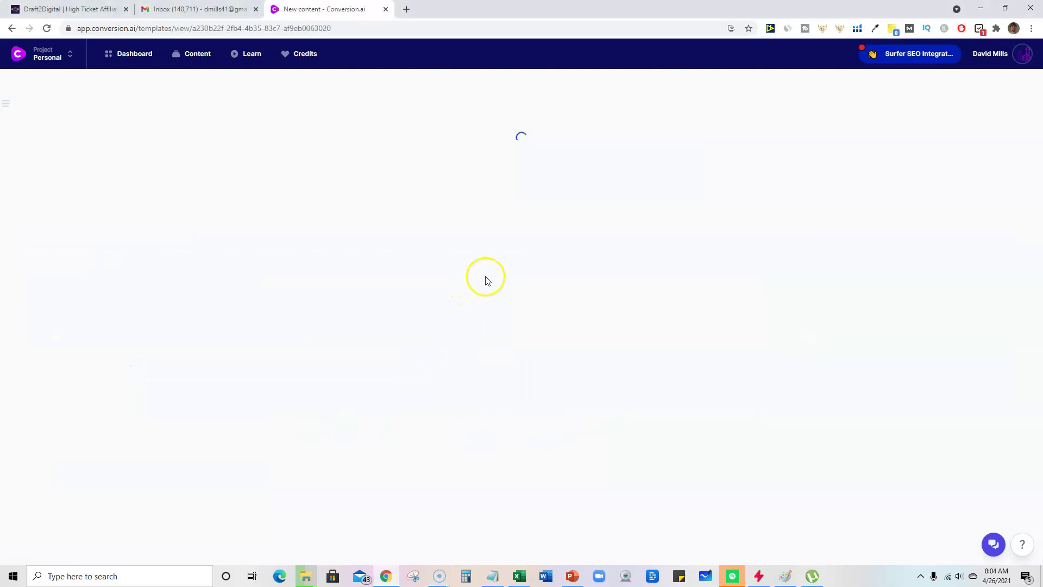
left_click_drag(226, 180, 25, 179)
key("BackSpace")
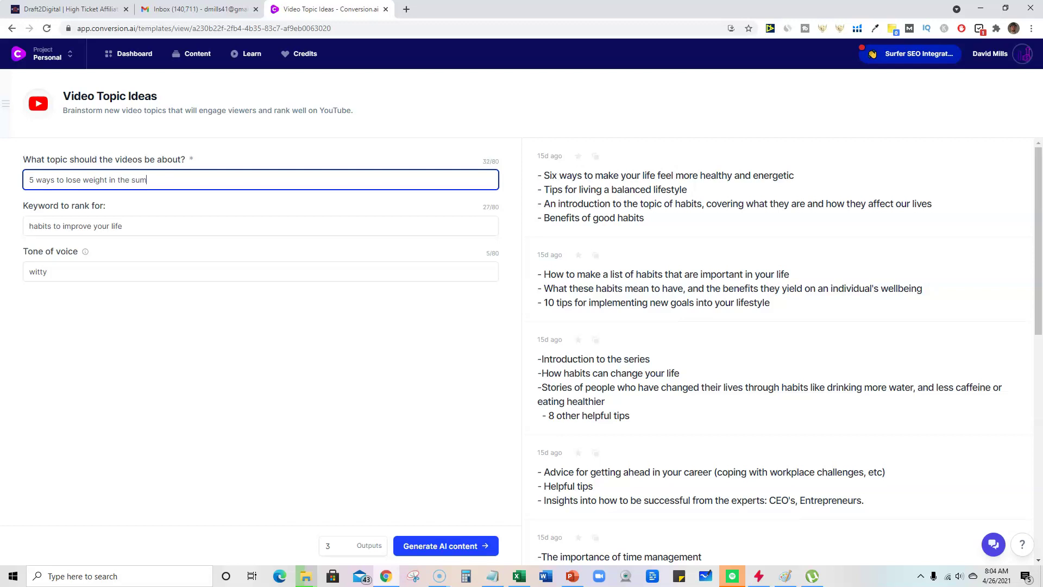
left_click_drag(131, 226, 53, 228)
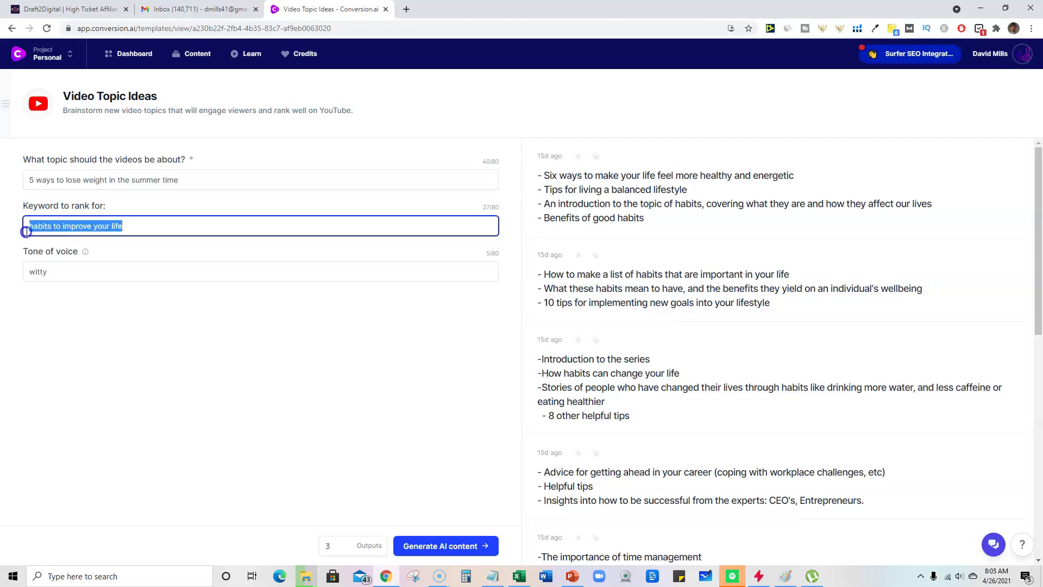
key("BackSpace")
type("lose weight")
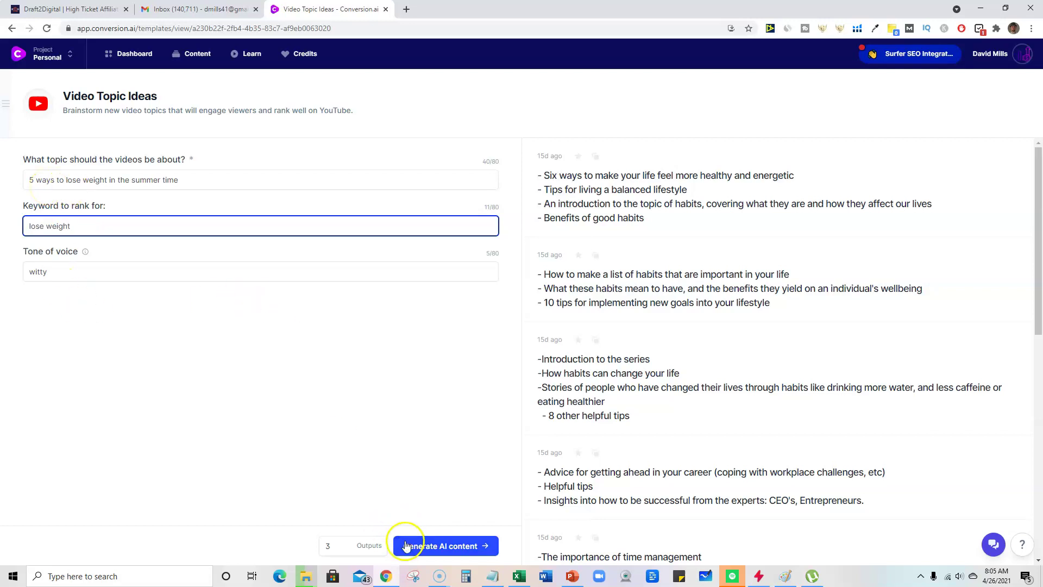
left_click(456, 548)
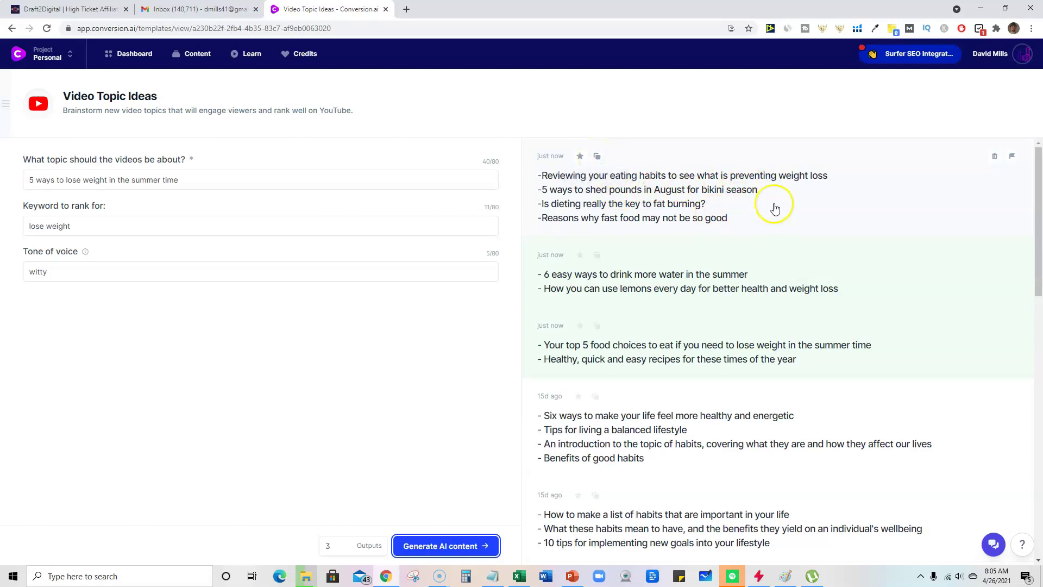
Step: Pick out the 'shed pounds for bikini season' idea from the first result and return to the gallery
left_click(727, 191)
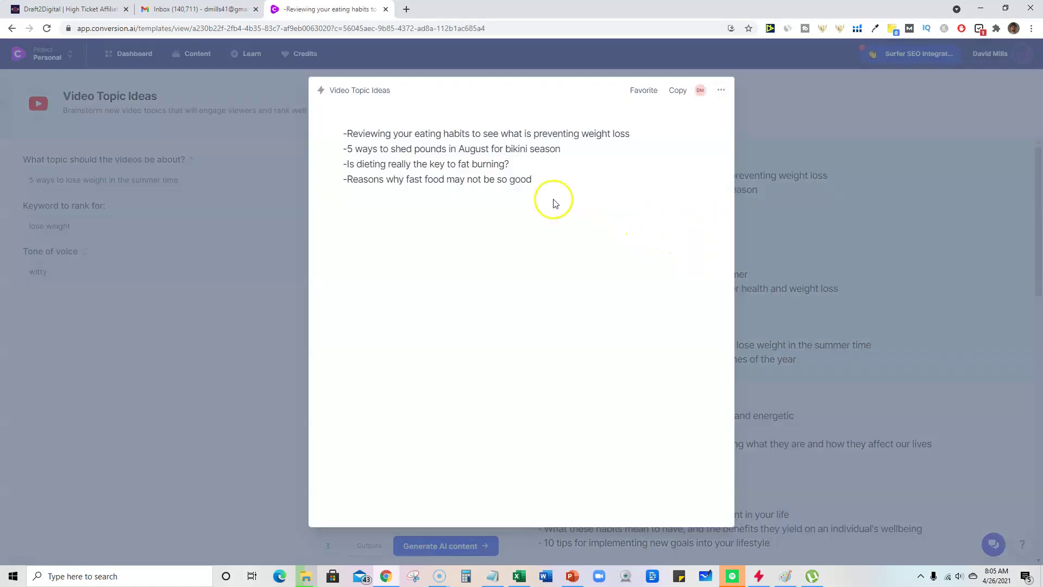
left_click_drag(562, 149, 373, 150)
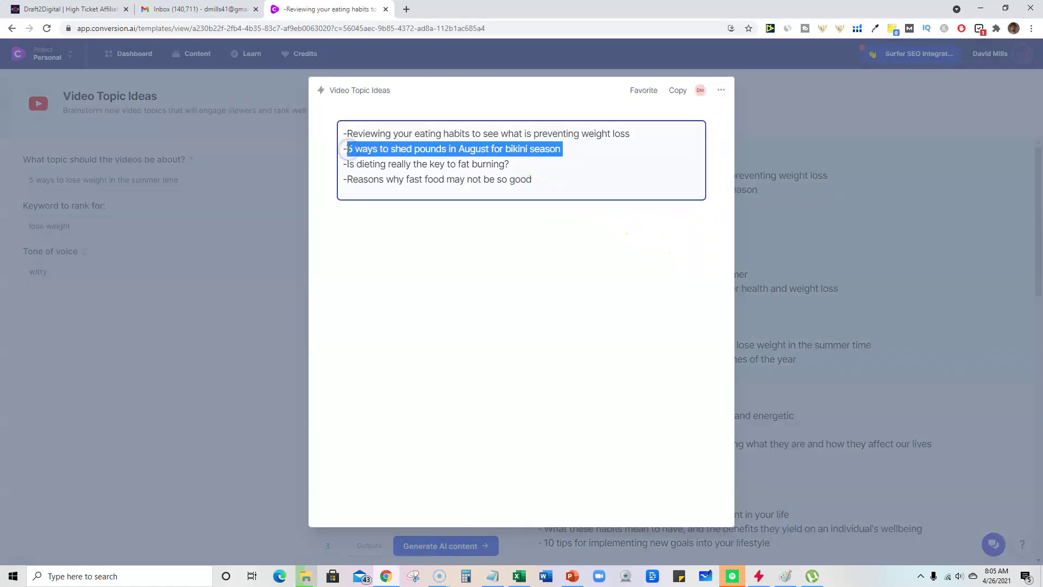
left_click(249, 313)
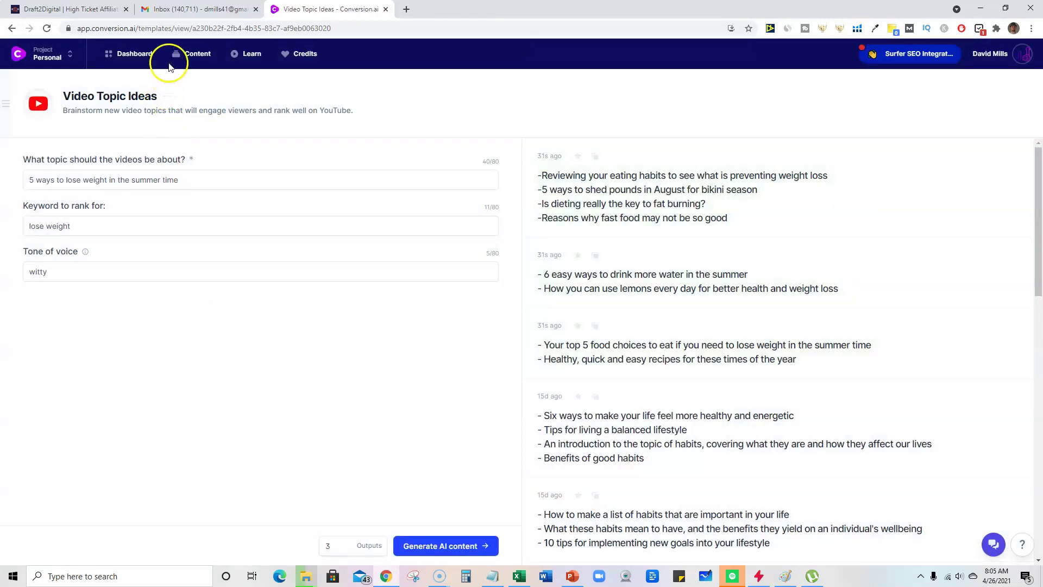
left_click(136, 54)
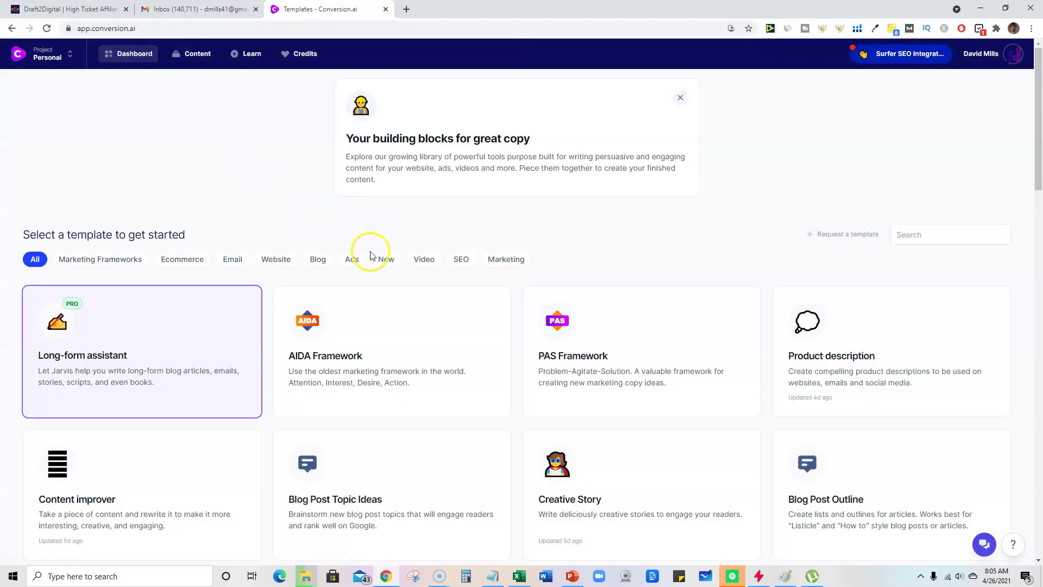
Step: Paste the bikini-season title into Video Script Outline, generate 3 outputs, and copy the third
left_click(424, 259)
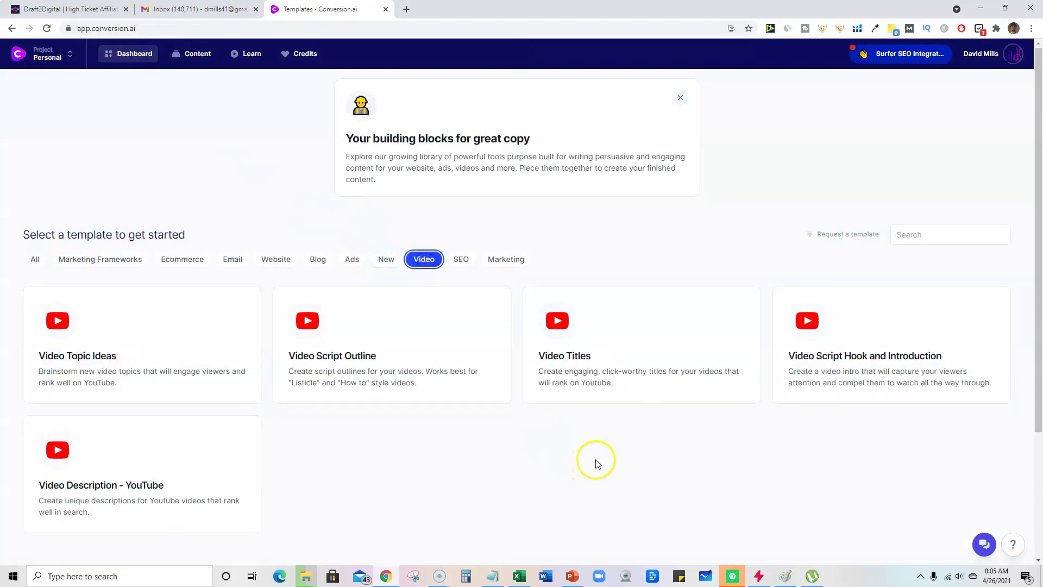
left_click(401, 369)
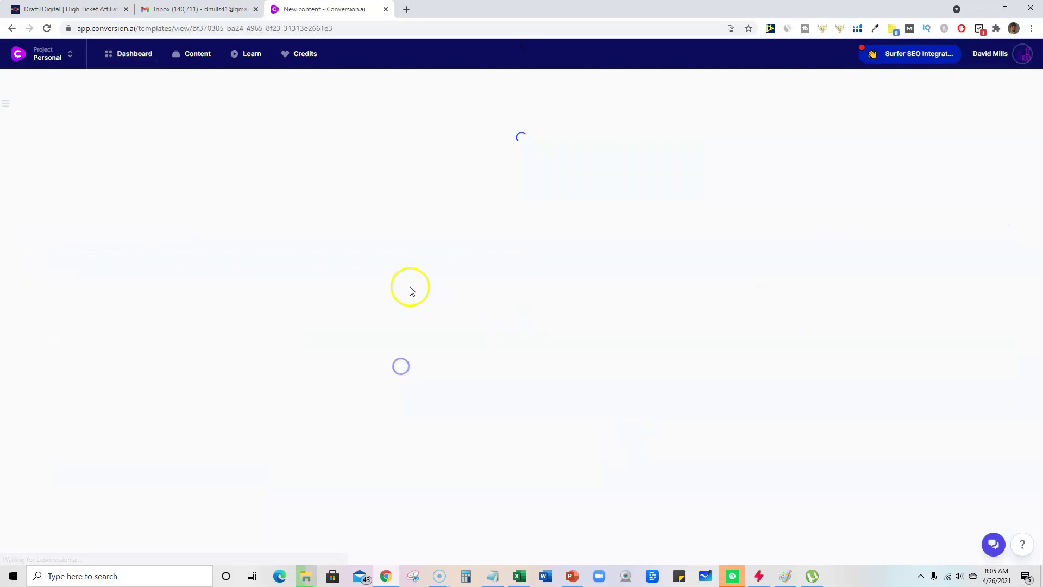
left_click_drag(149, 179, 16, 181)
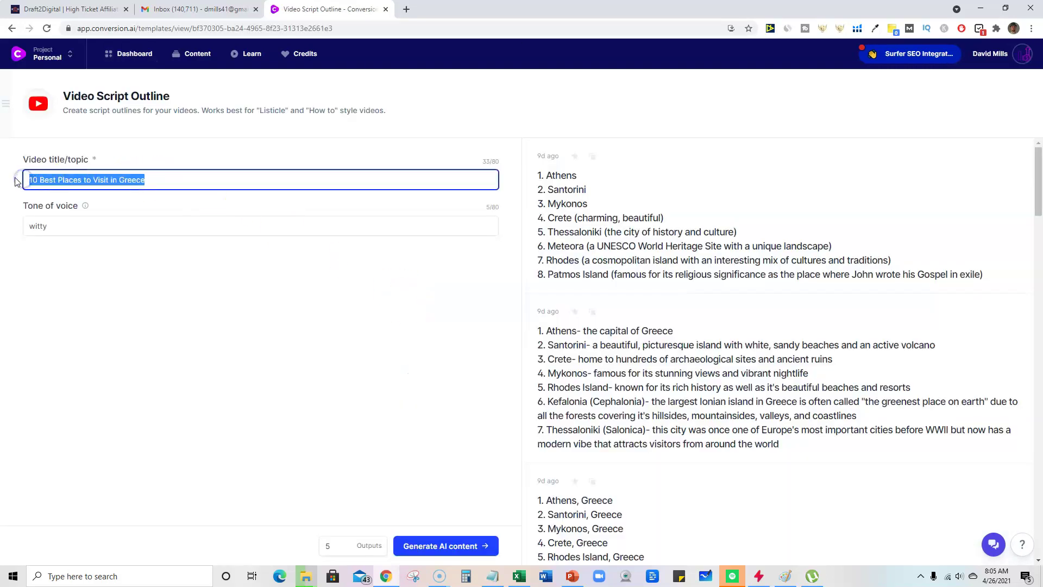
type("5 ways to shed pounds in August for bikini season")
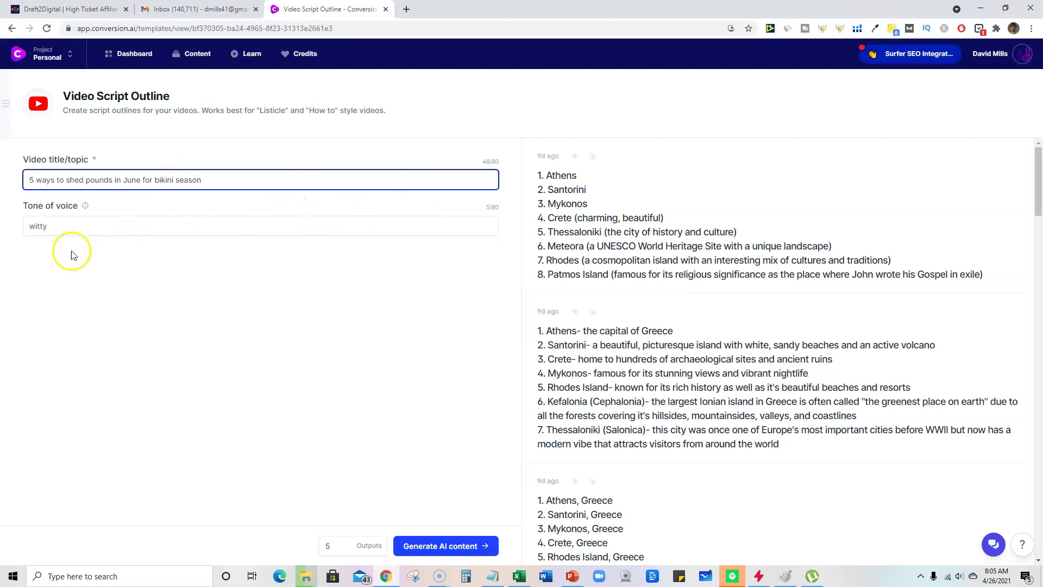
left_click(343, 553)
left_click(343, 552)
left_click(445, 545)
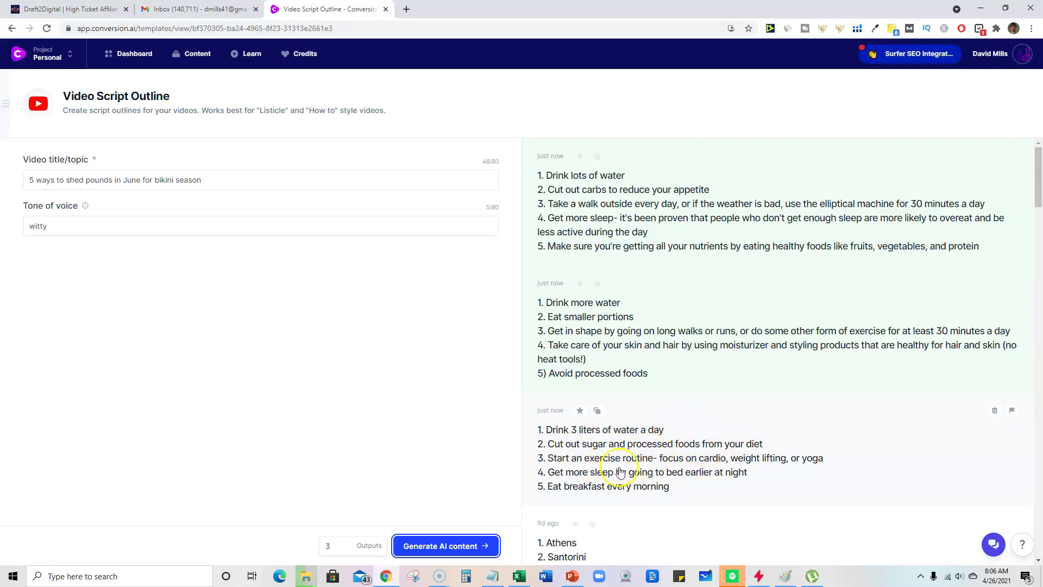
left_click(598, 412)
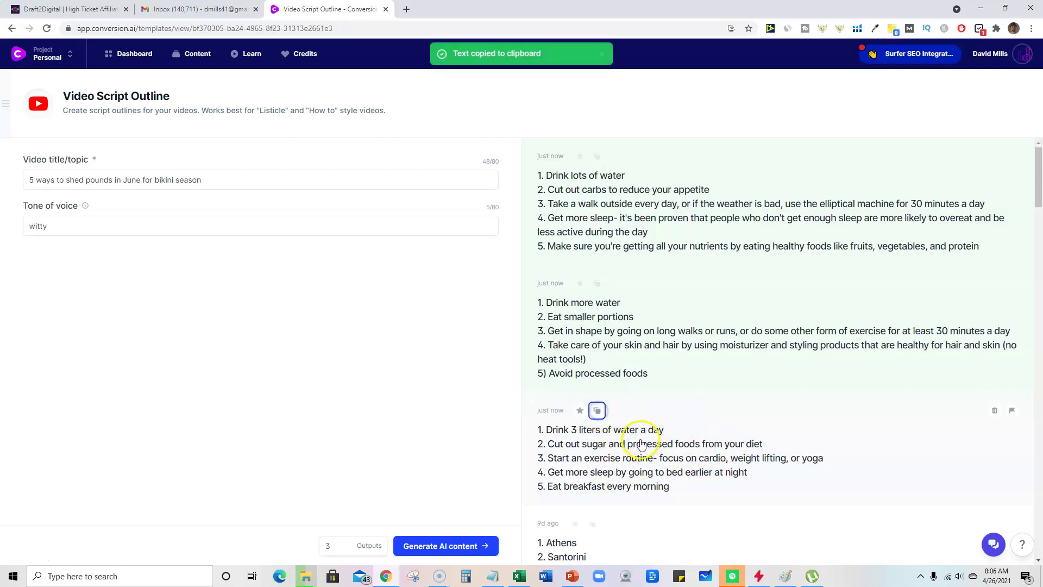
Step: Paste the copied five-tip outline into a new Notepad window
left_click(138, 53)
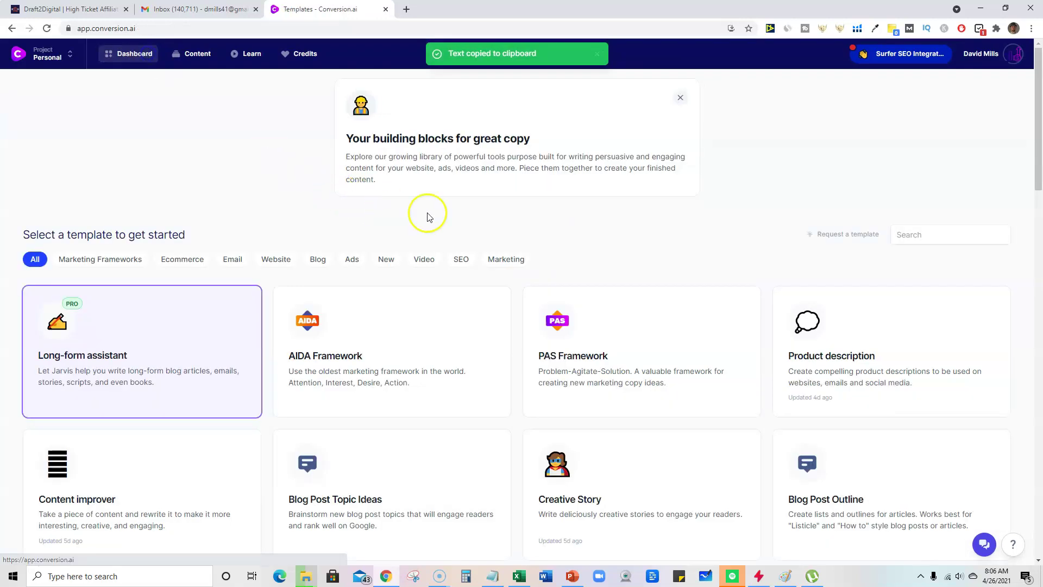
left_click(421, 260)
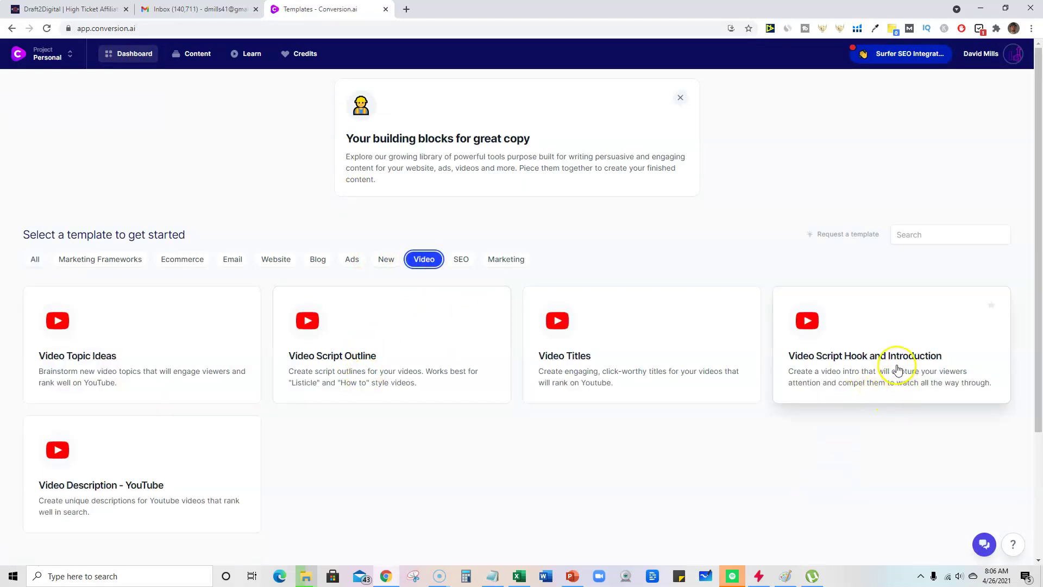
right_click(492, 576)
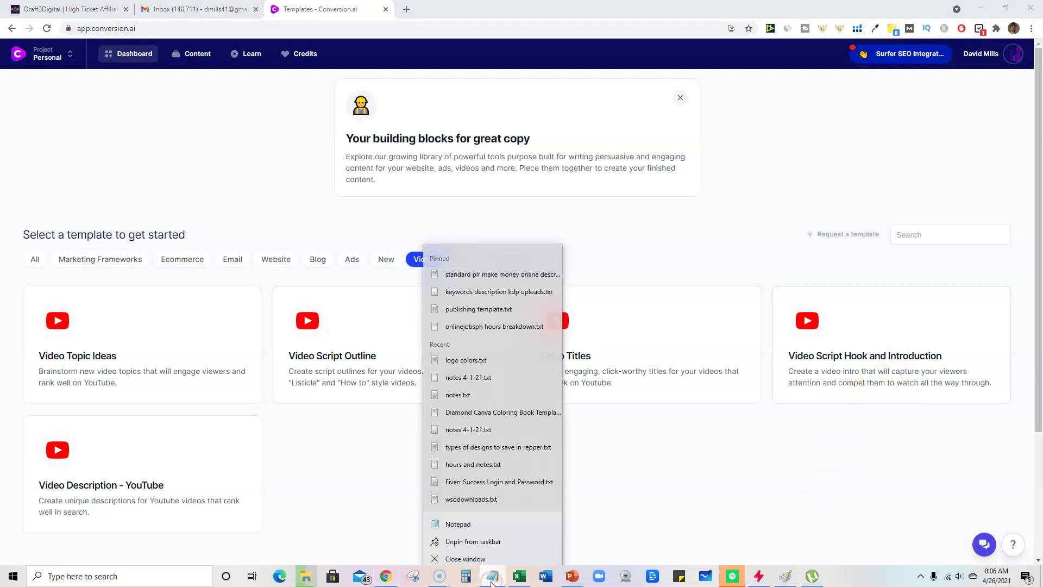
left_click(473, 519)
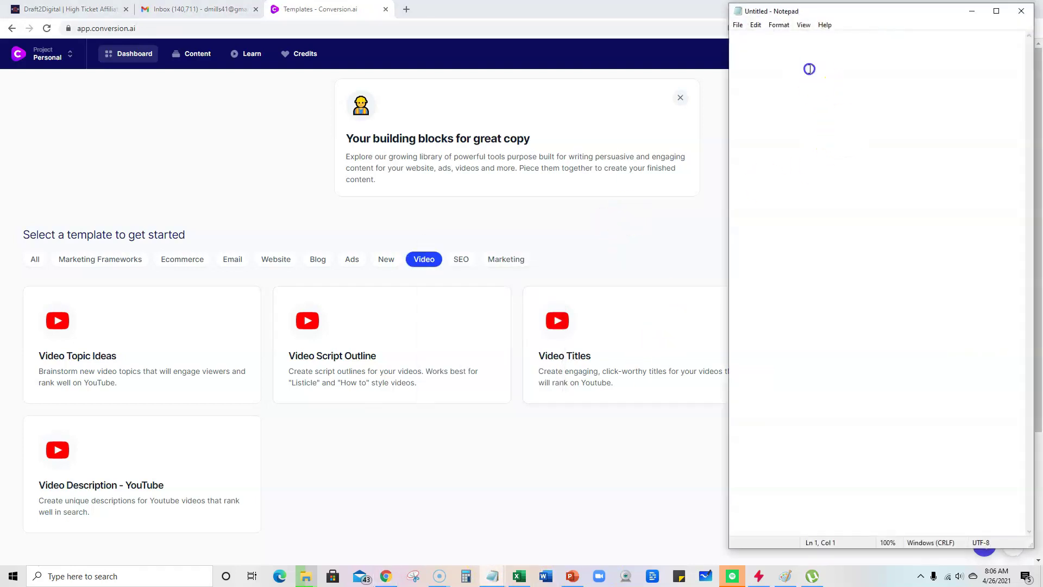
key("ctrl+v")
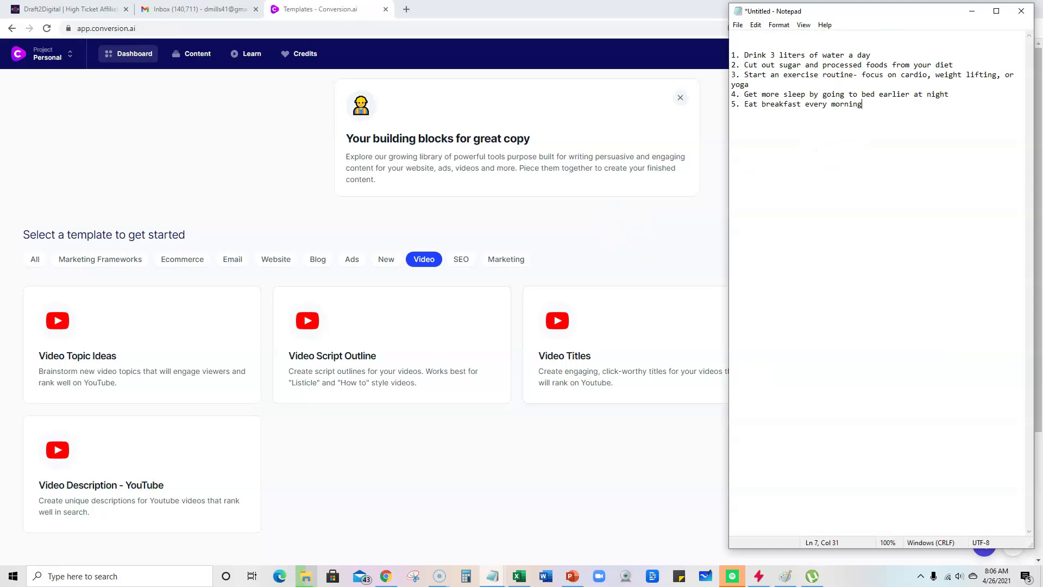
key("Return")
key("Return")
Step: Remove the blank lines above the tips list and go back to the saved AI outputs page
left_click(34, 258)
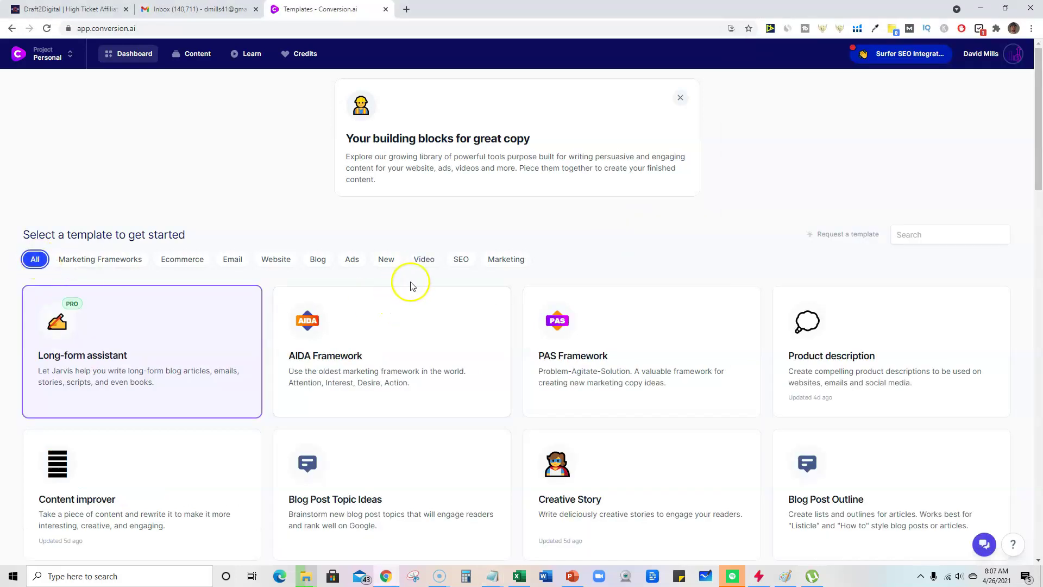
left_click(195, 54)
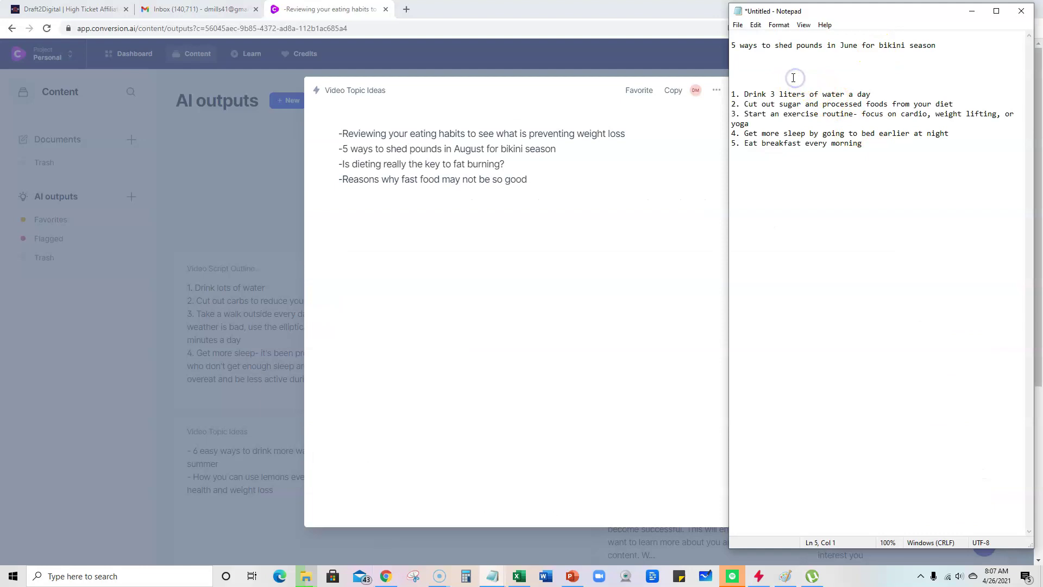
key("BackSpace")
key("BackSpace")
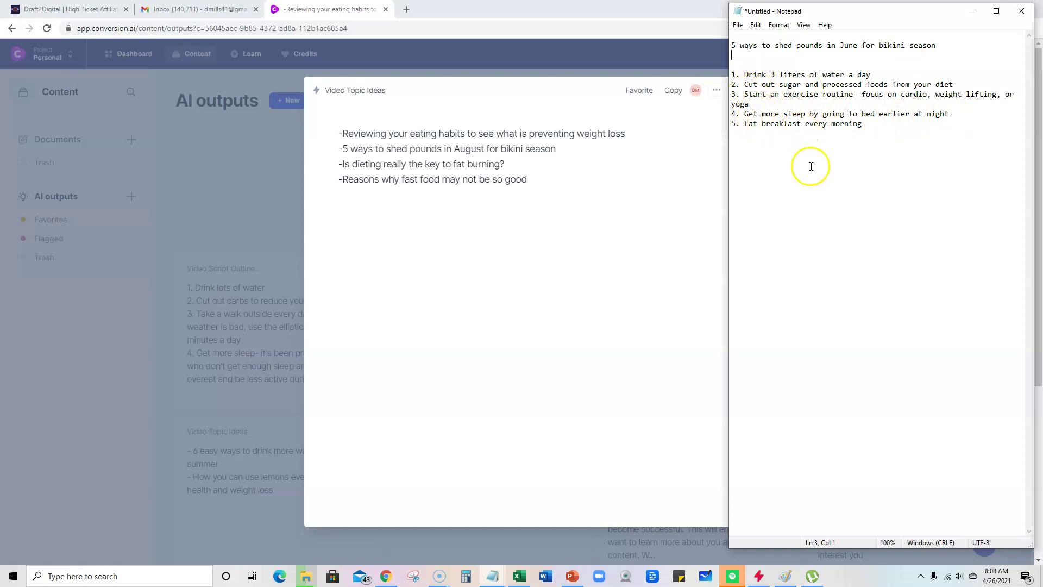
left_click(213, 223)
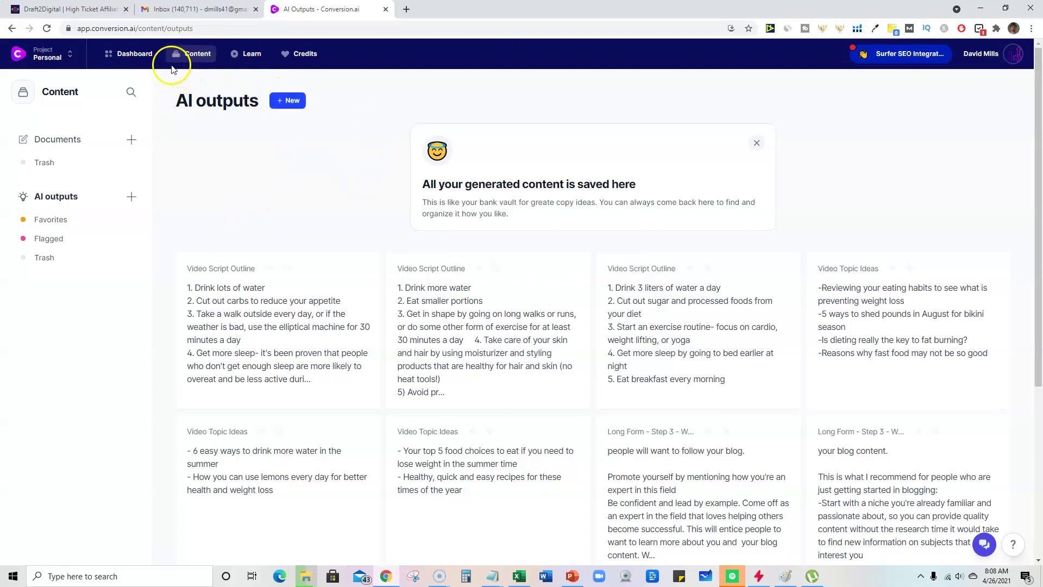
Step: In Video Script Hook and Introduction, paste the bikini-season title, set language English, and generate
left_click(139, 58)
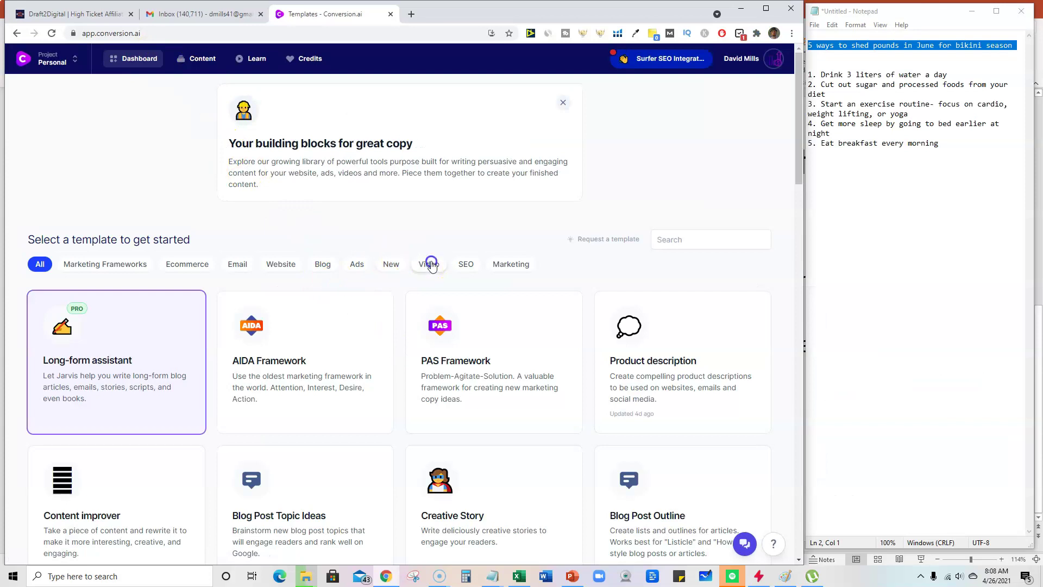
left_click(432, 264)
left_click(677, 367)
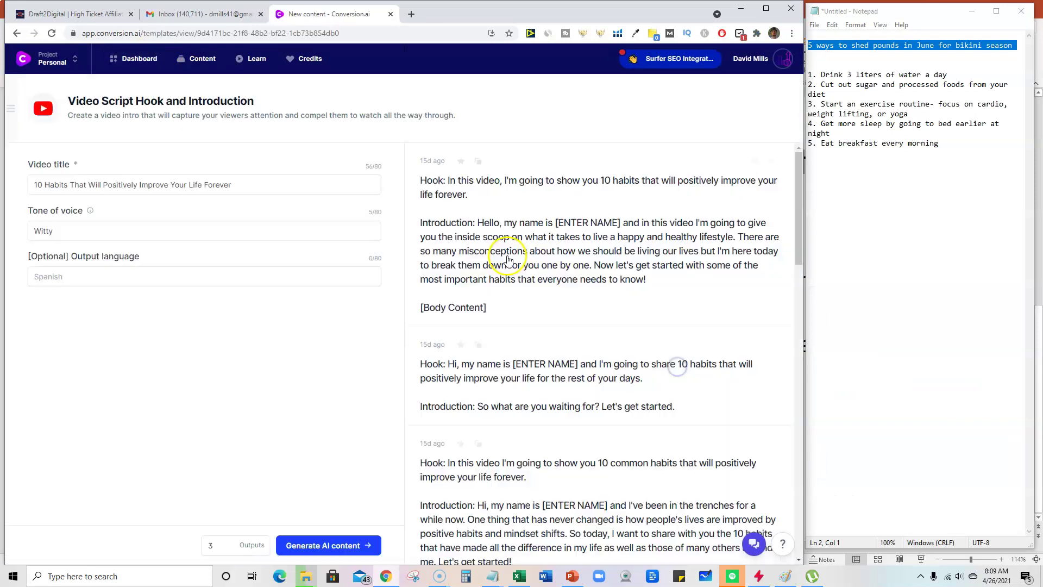
triple_click(251, 185)
key("ctrl+v")
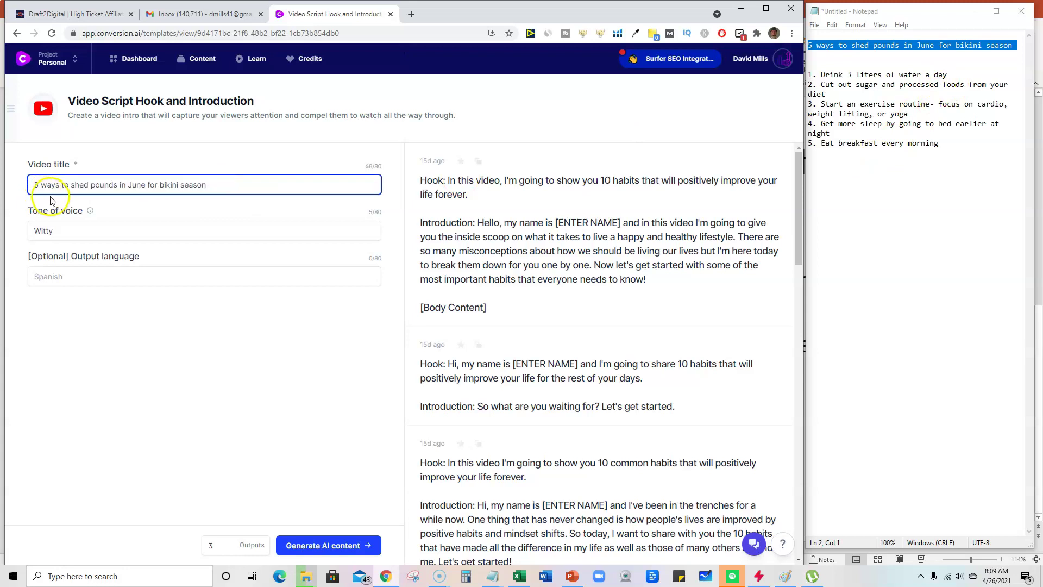
left_click(136, 280)
type("English")
left_click(328, 544)
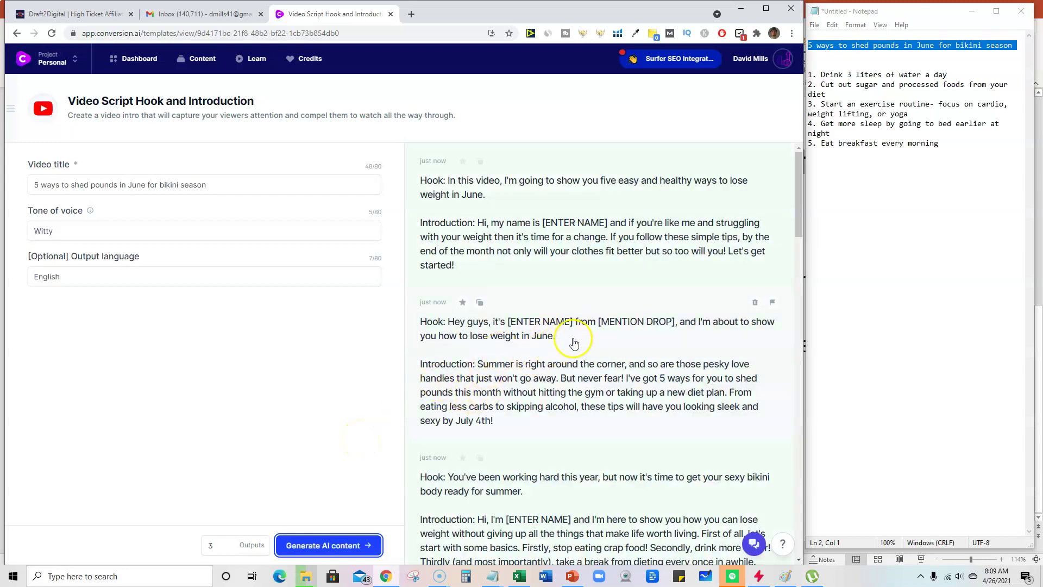
scroll(644, 397, "down", 2)
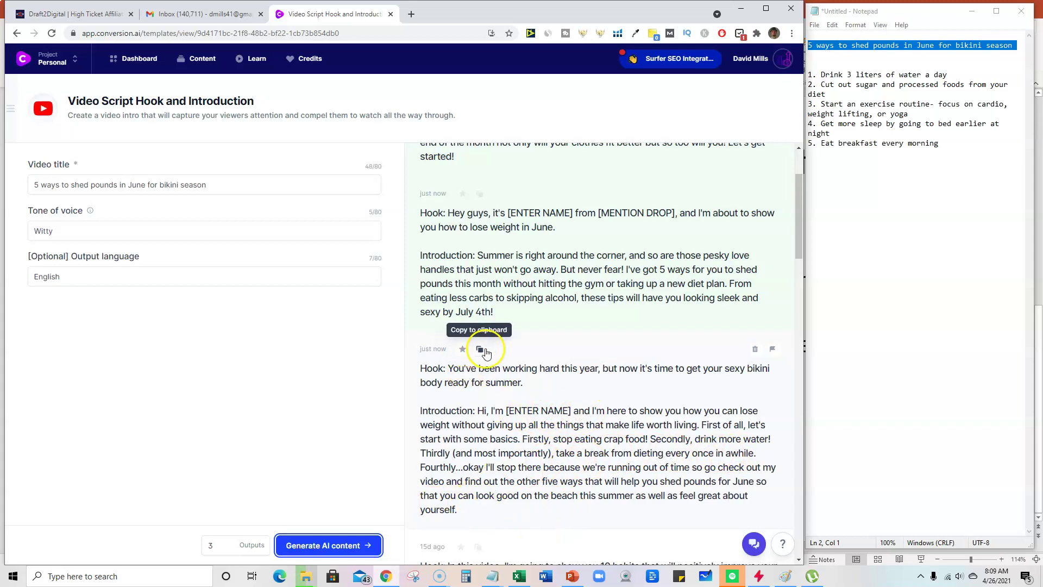
Step: Paste the third generated hook and introduction into Notepad below the last tip
left_click(481, 350)
left_click(907, 238)
left_click(970, 152)
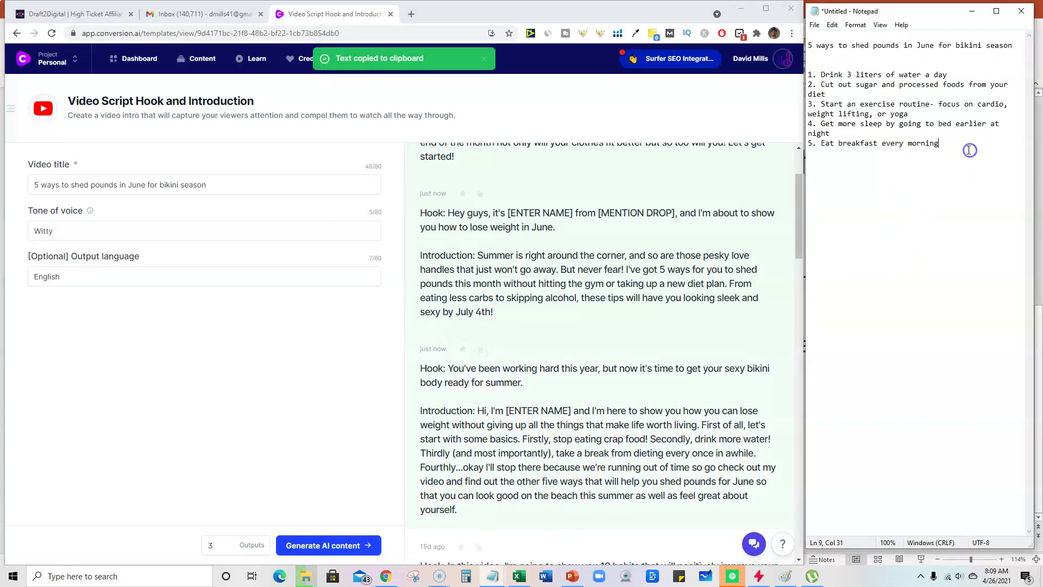
key("ctrl+v")
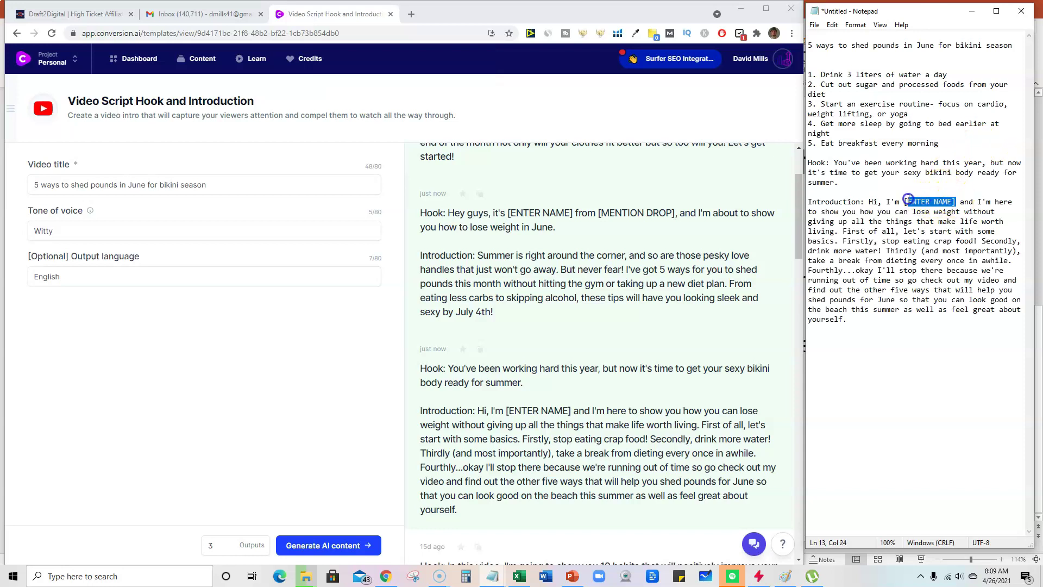
Step: Replace the [ENTER NAME] placeholder with the presenter's name and delete the 'Introduction:' label
type("John and I'm here to show you how you can")
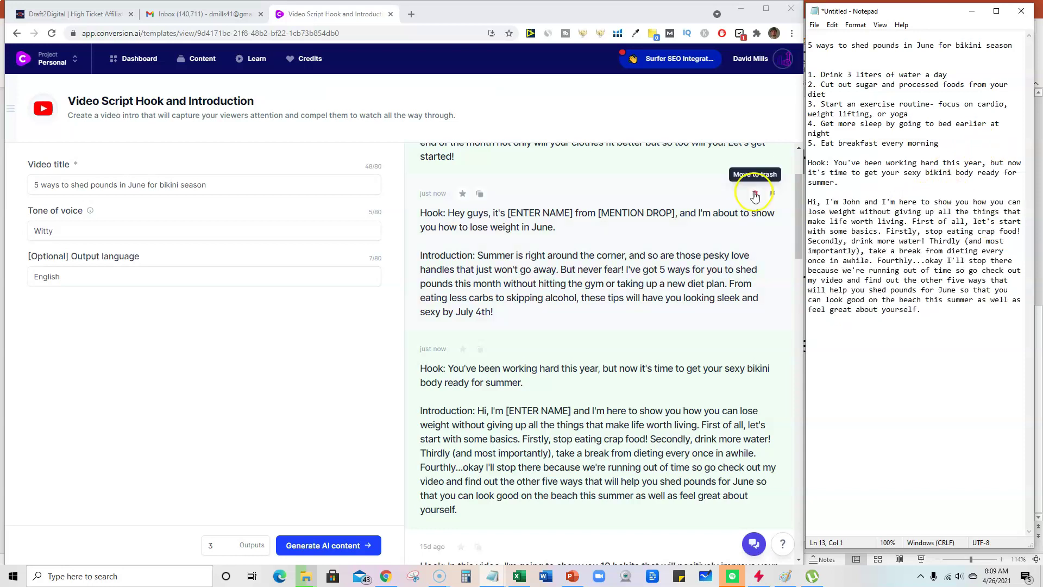
left_click_drag(869, 201, 809, 201)
key("Delete")
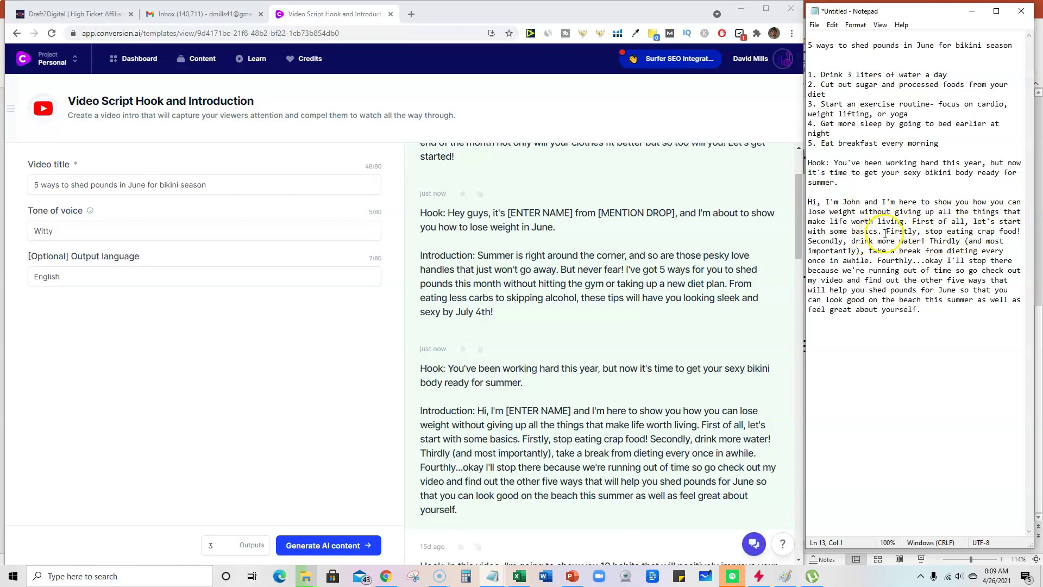
left_click(925, 309)
key("BackSpace")
key("BackSpace")
key("BackSpace")
key("BackSpace")
key("BackSpace")
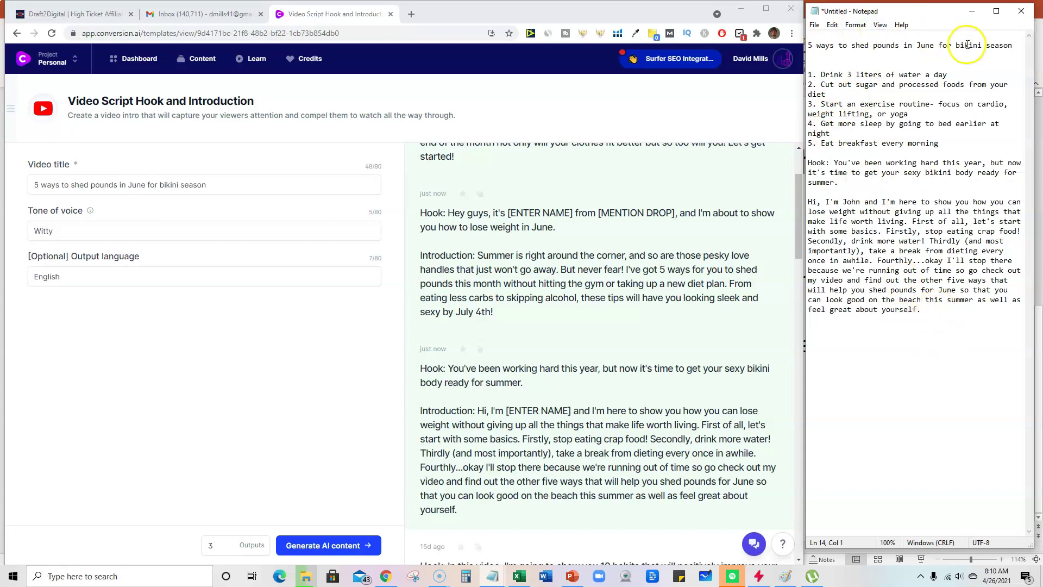
left_click_drag(1015, 45, 797, 46)
left_click(845, 369)
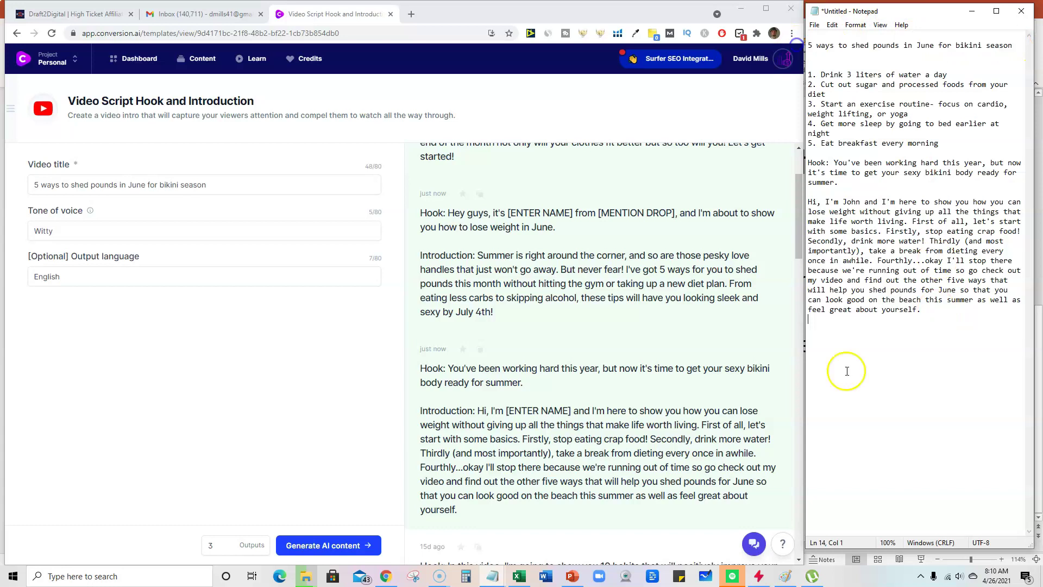
Step: Run the first tip, 'Drink 3 liters of water a day', through the Content improver
left_click(137, 59)
left_click(429, 265)
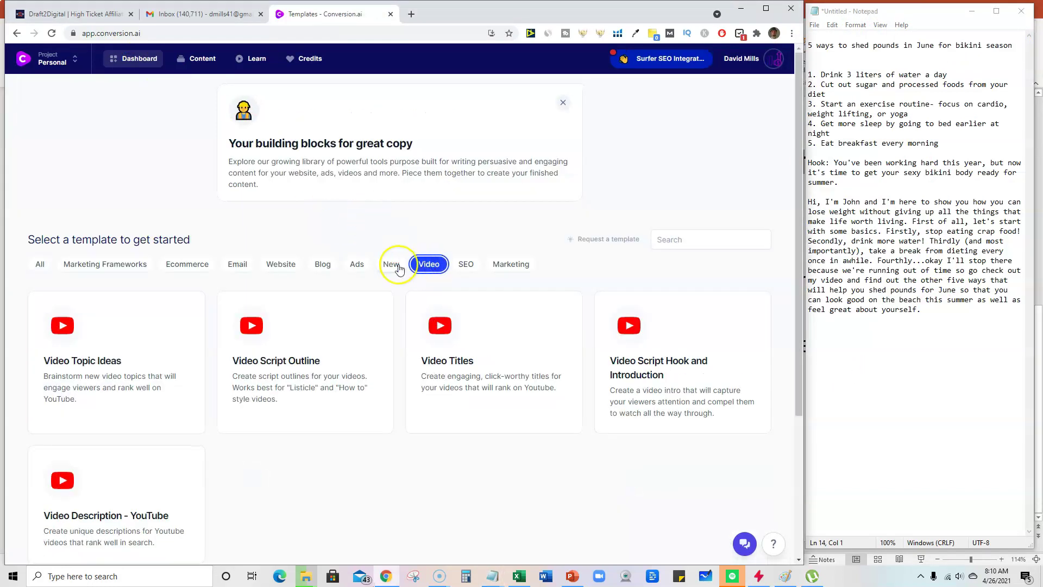
left_click(46, 270)
scroll(121, 414, "down", 3)
left_click(133, 422)
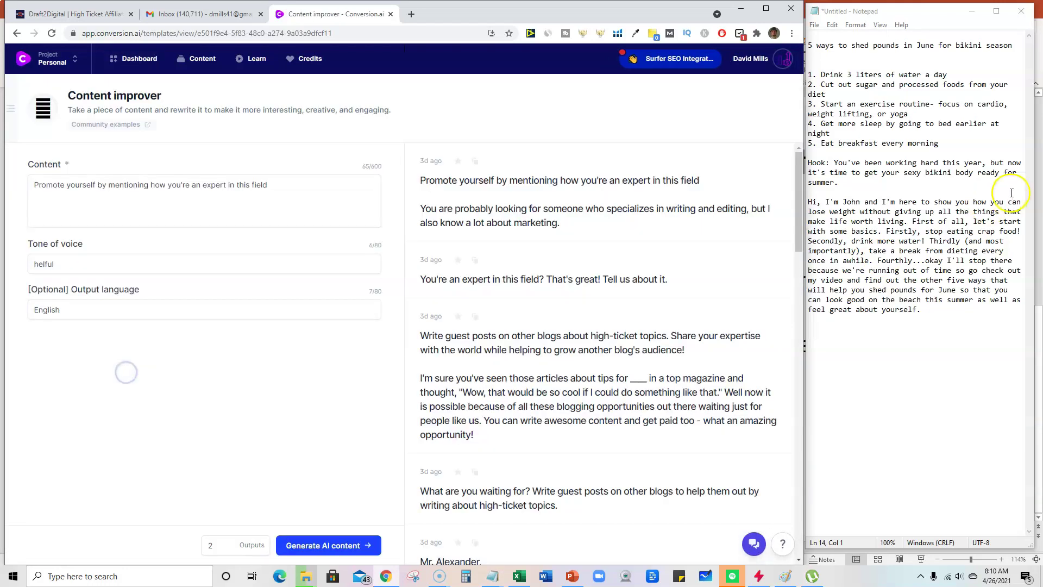
left_click_drag(957, 74, 824, 76)
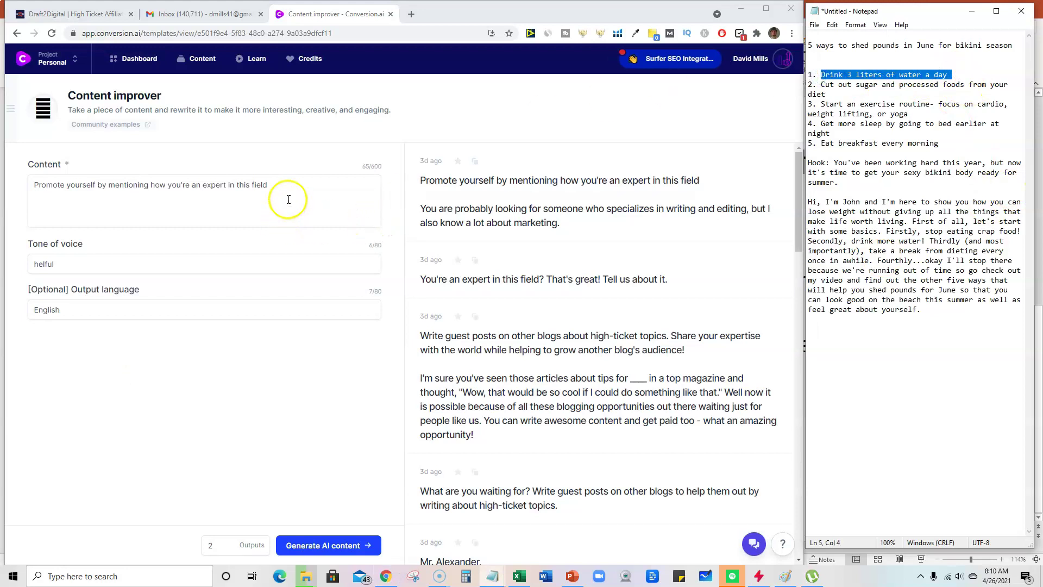
left_click(305, 201)
key("ctrl+a")
key("ctrl+v")
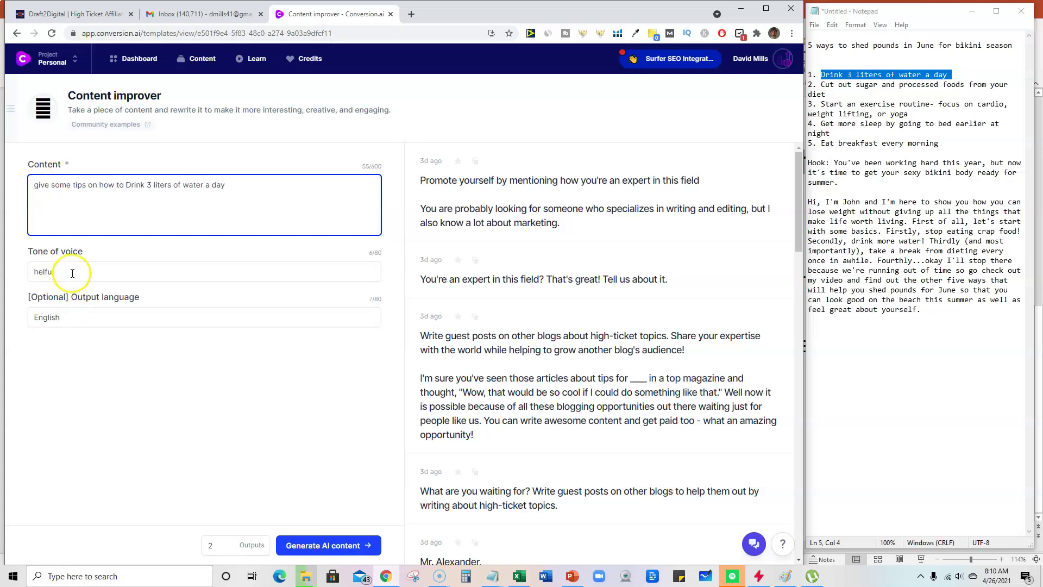
left_click(279, 547)
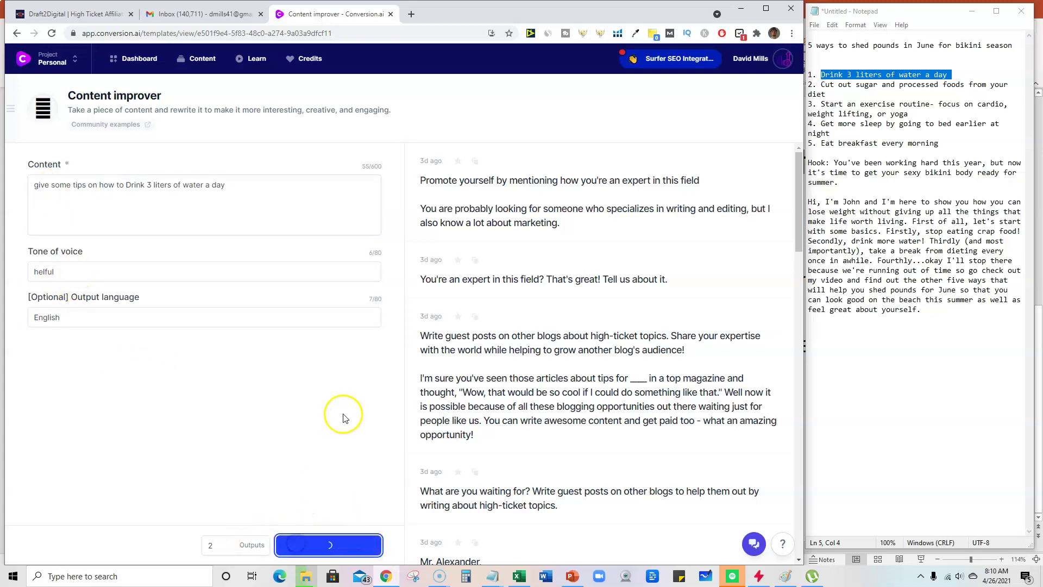
Step: Delete the 'Hook:' label in the Notepad draft and select the five-tip list
left_click(964, 74)
left_click(834, 162)
key("BackSpace")
key("BackSpace")
key("BackSpace")
key("BackSpace")
key("BackSpace")
key("BackSpace")
left_click_drag(949, 143, 799, 78)
Step: Move the five tips below the introduction and add blank lines between them
key("ctrl+x")
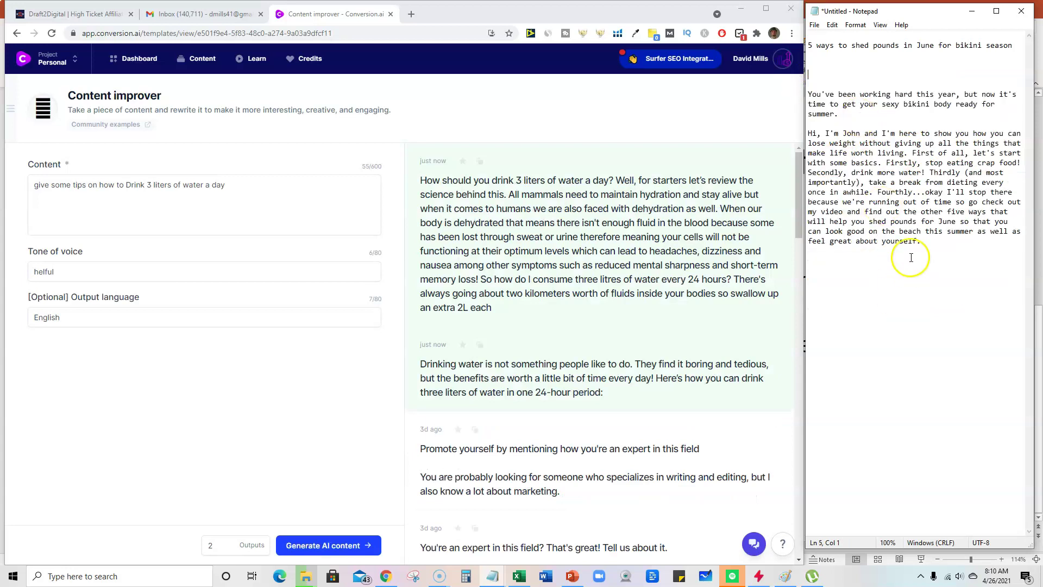
left_click(933, 241)
key("ctrl+v")
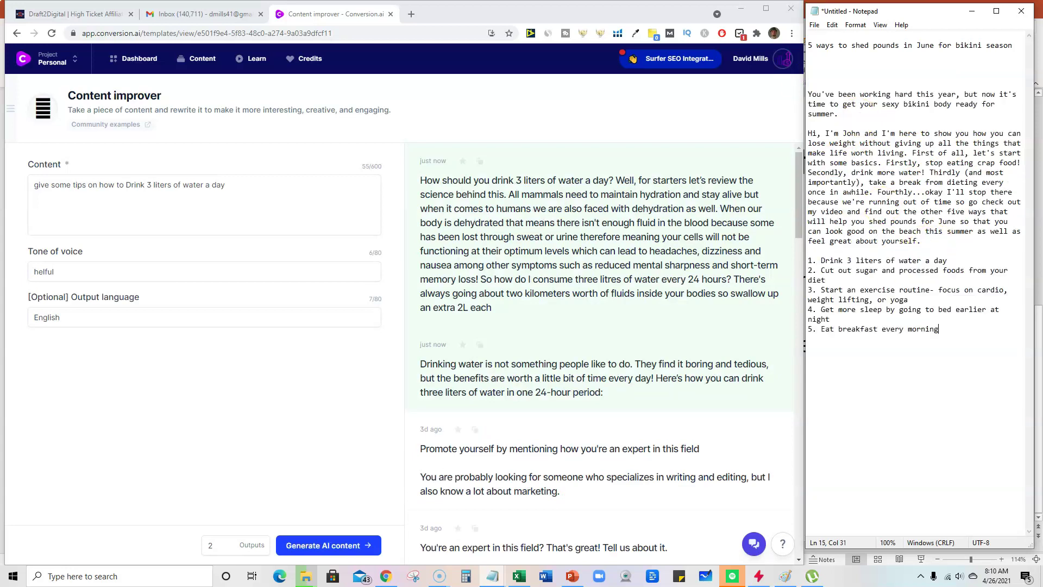
key("Return")
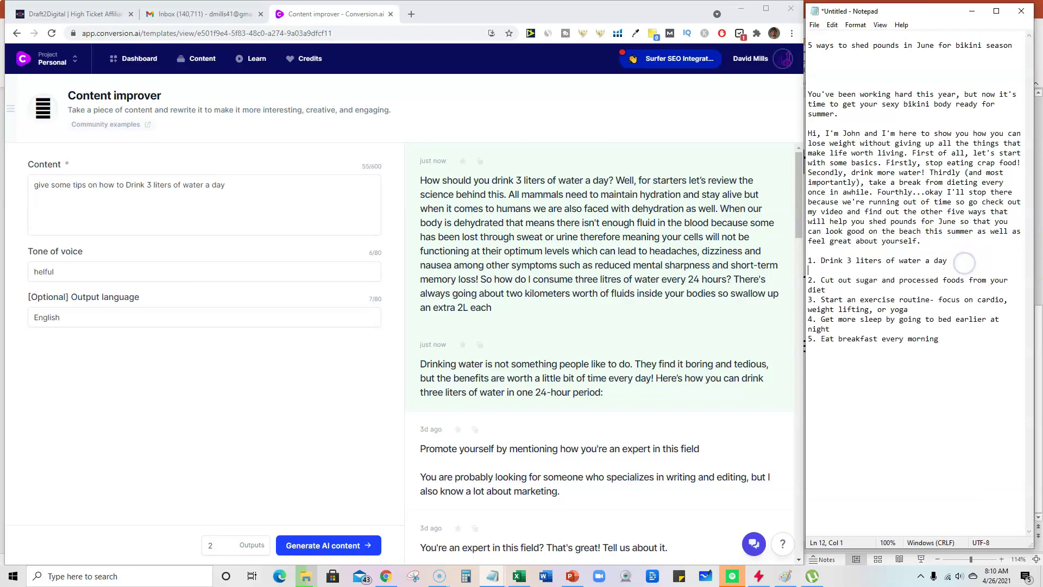
key("Return")
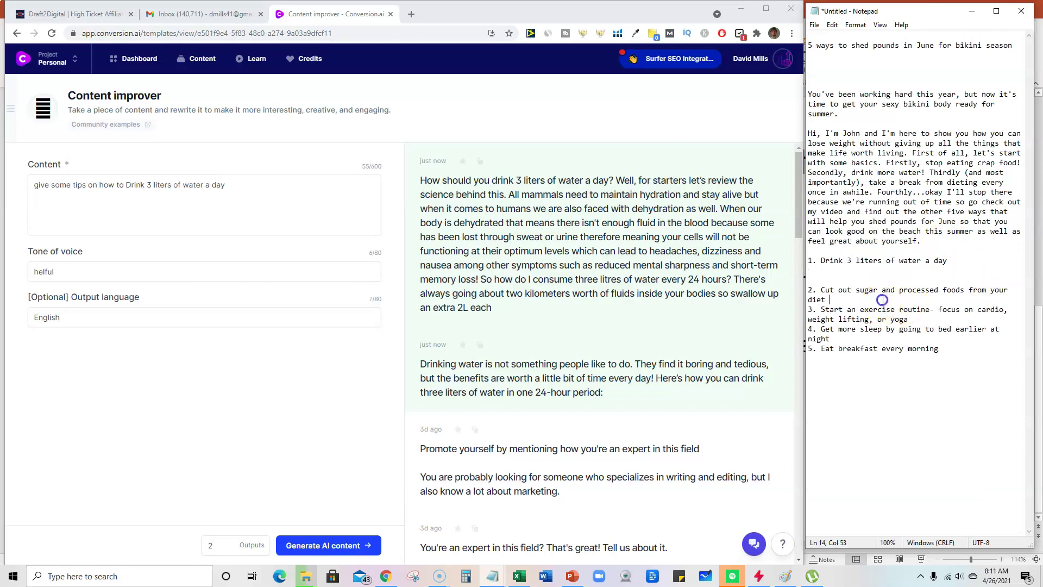
key("Return")
key("Return")
left_click(908, 338)
key("Return")
key("Return")
left_click(830, 378)
key("Return")
key("Return")
left_click(878, 221)
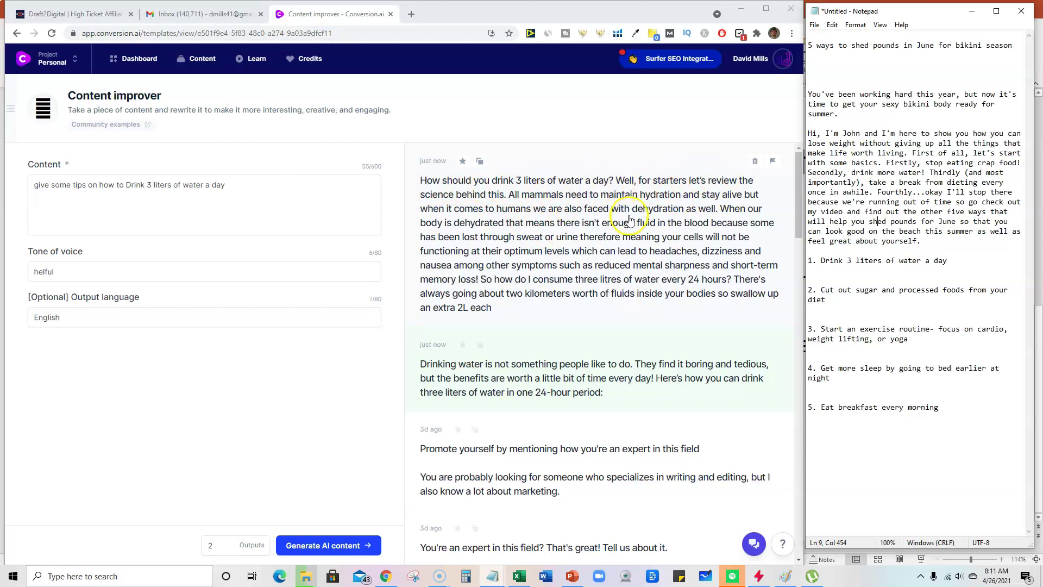
Step: Paste the first generated water-drinking write-up on a new line under tip 1
left_click(479, 161)
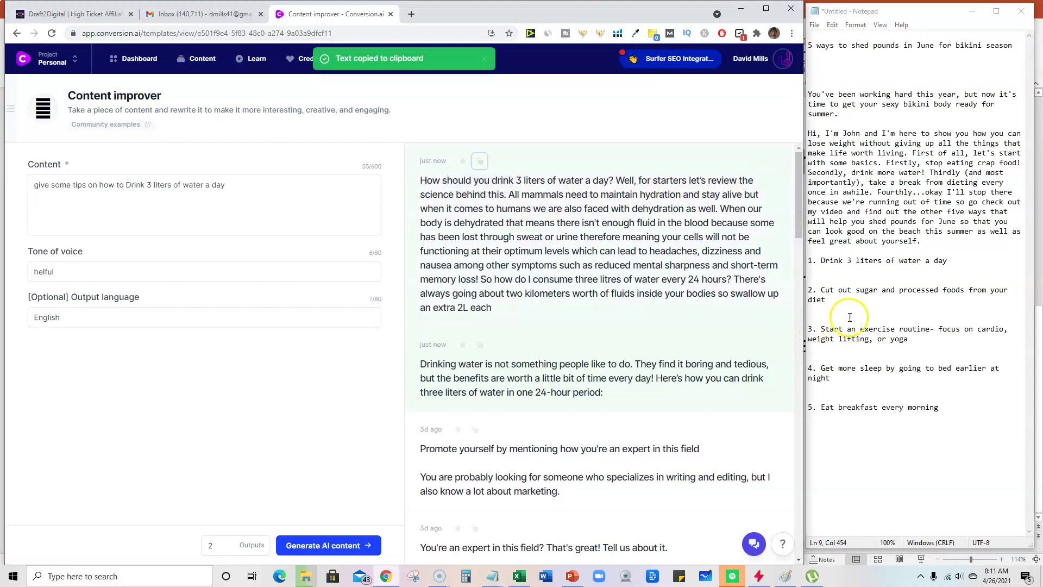
left_click(954, 260)
key("Return")
key("ctrl+v")
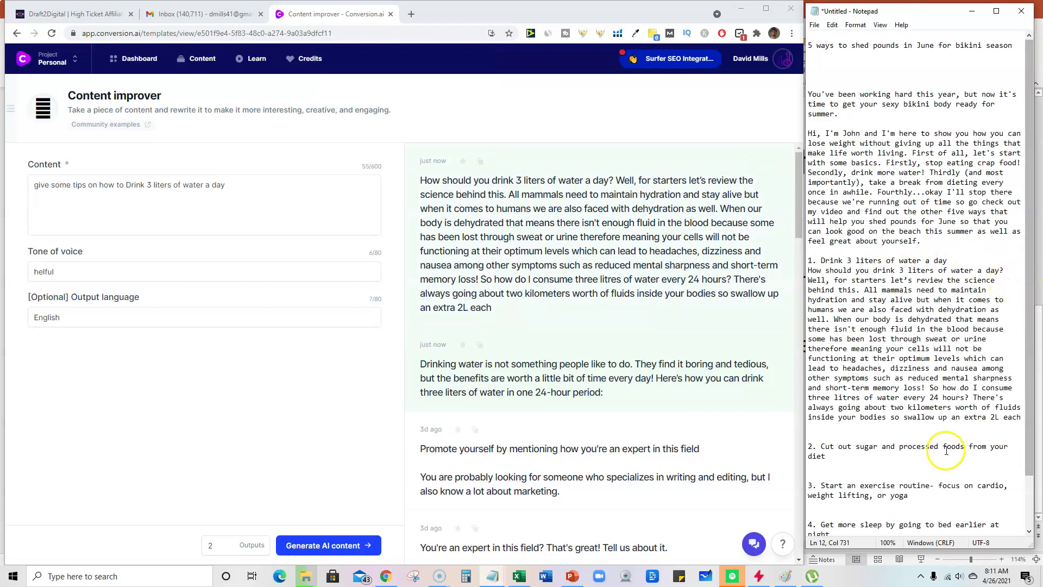
scroll(896, 432, "down", 2)
left_click_drag(855, 399, 819, 390)
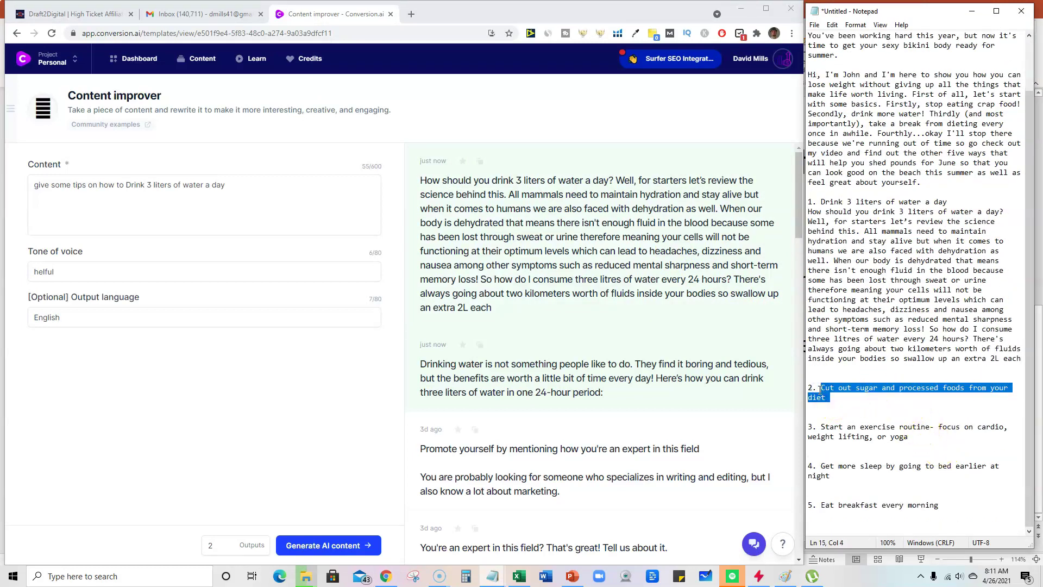
Step: Generate Content improver advice on cutting out sugar and paste the first result under tip 2
left_click(195, 195)
left_click_drag(261, 185, 100, 186)
key("ctrl+v")
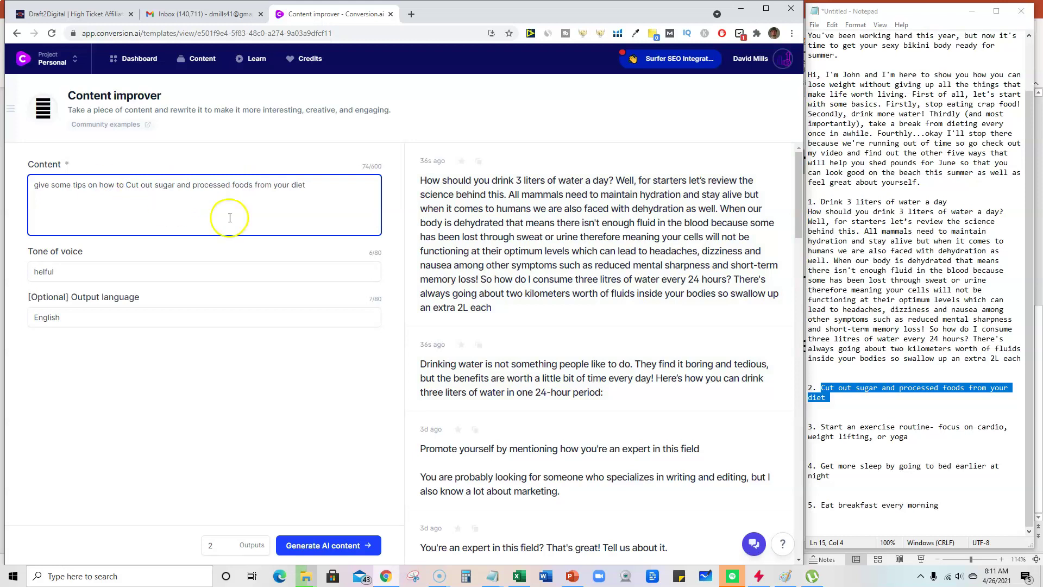
left_click(339, 545)
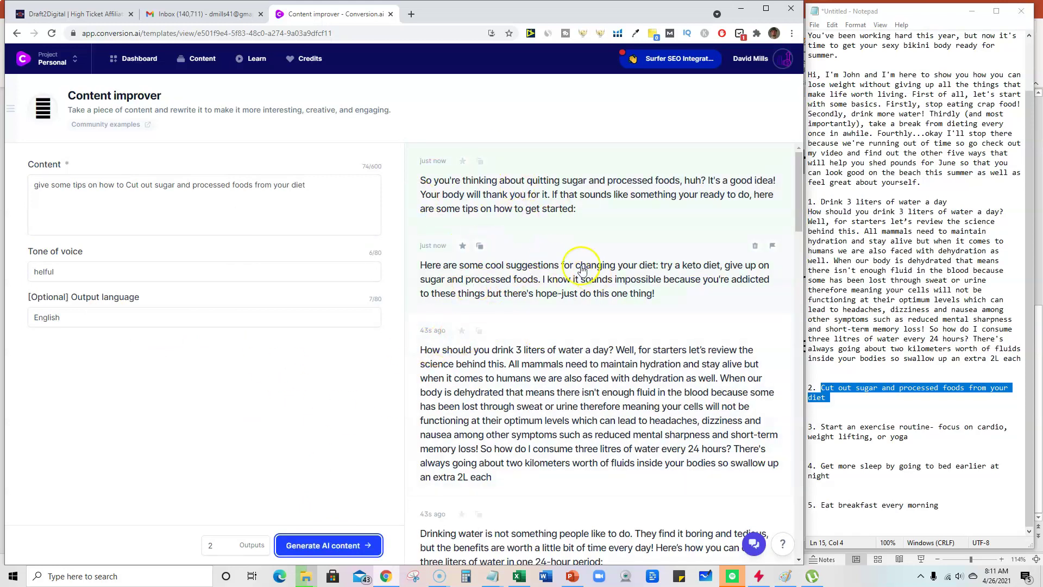
left_click(480, 161)
left_click(841, 405)
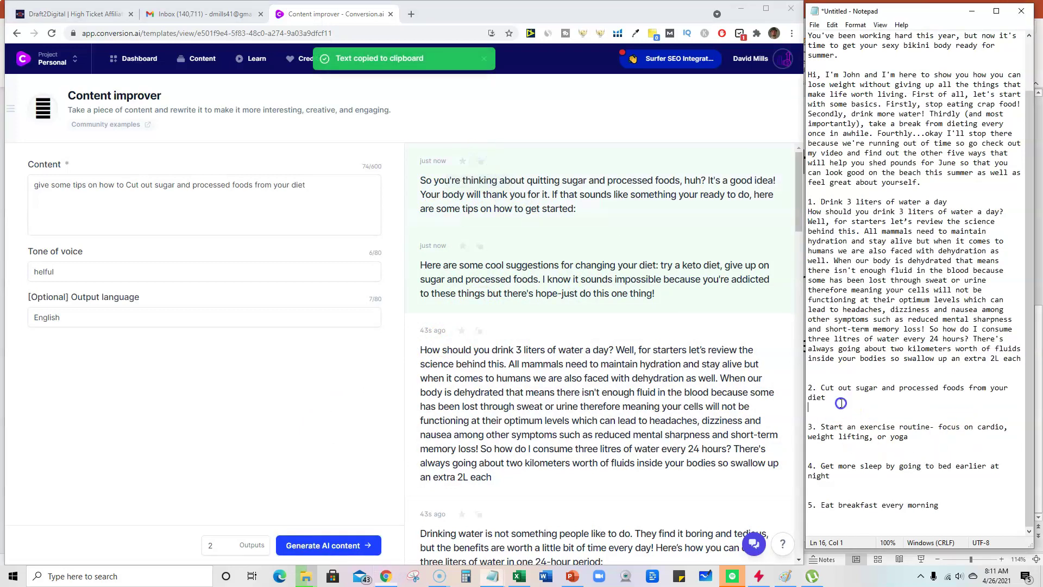
key("ctrl+v")
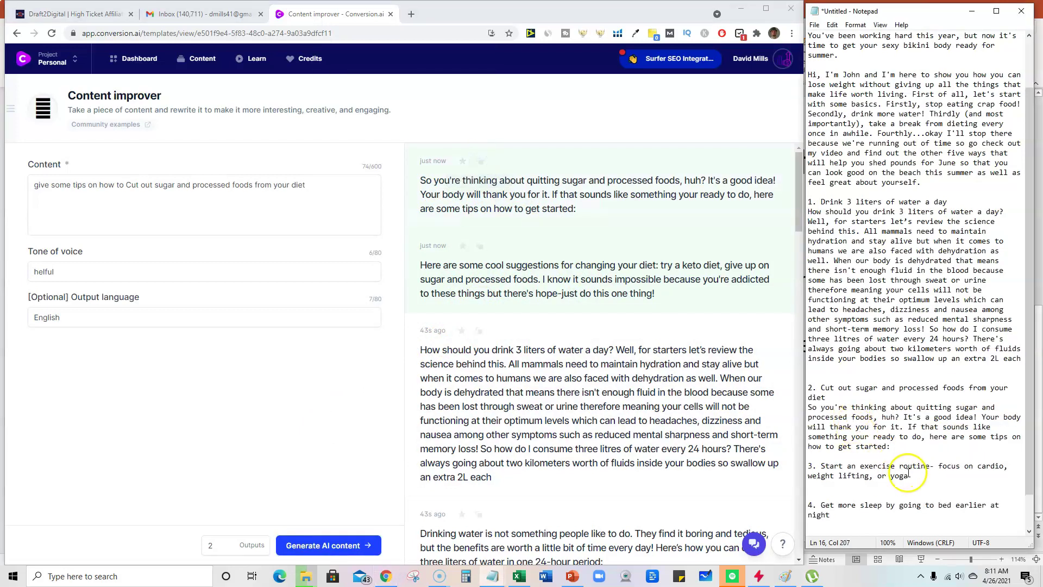
Step: Generate advice from item 3 on starting an exercise routine and paste the first result beneath it
left_click_drag(917, 475, 830, 460)
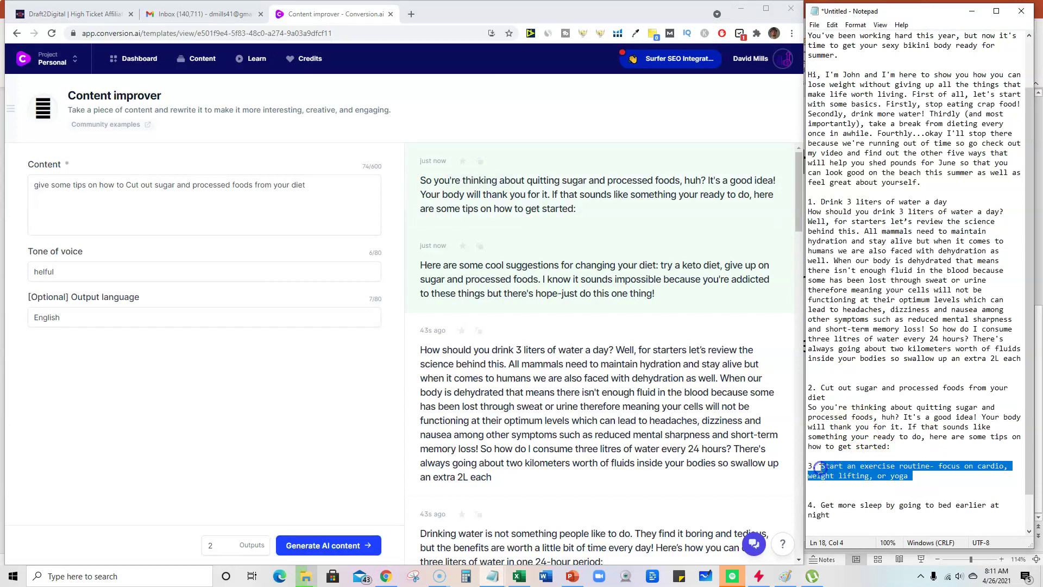
left_click(322, 185)
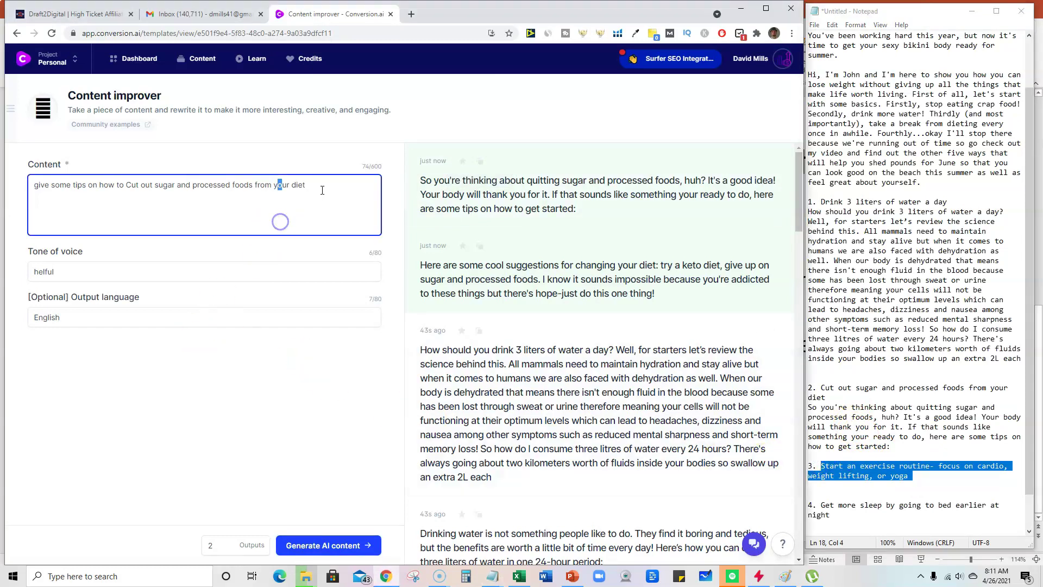
left_click_drag(321, 186, 116, 185)
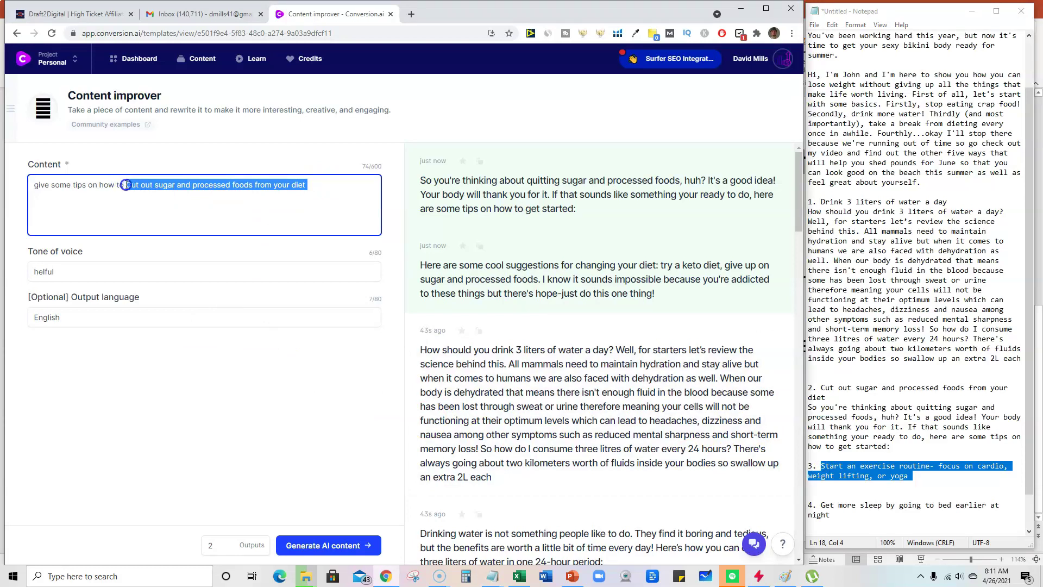
key("ctrl+v")
left_click(328, 545)
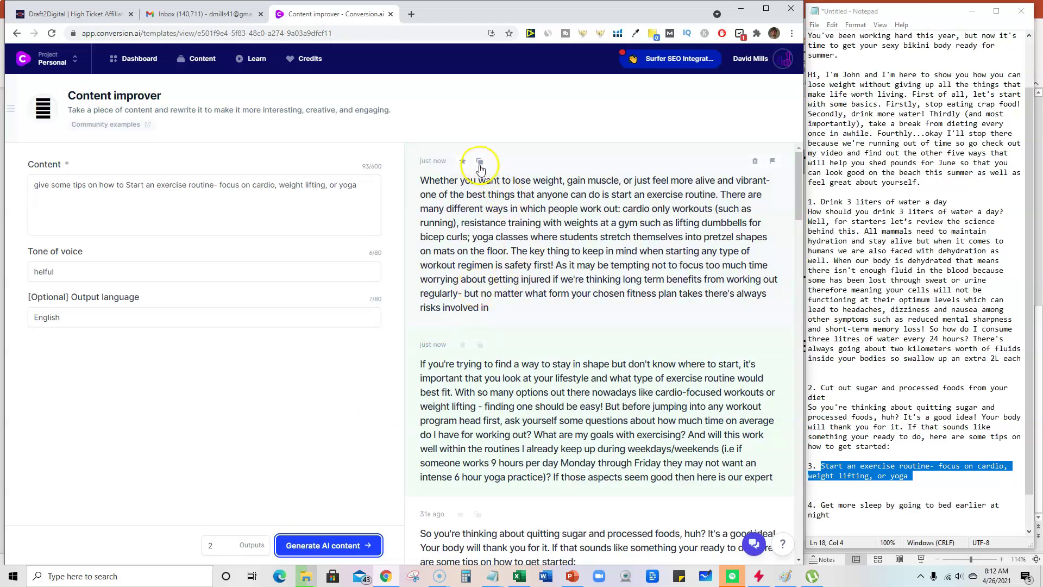
scroll(543, 410, "down", 4)
scroll(532, 380, "up", 4)
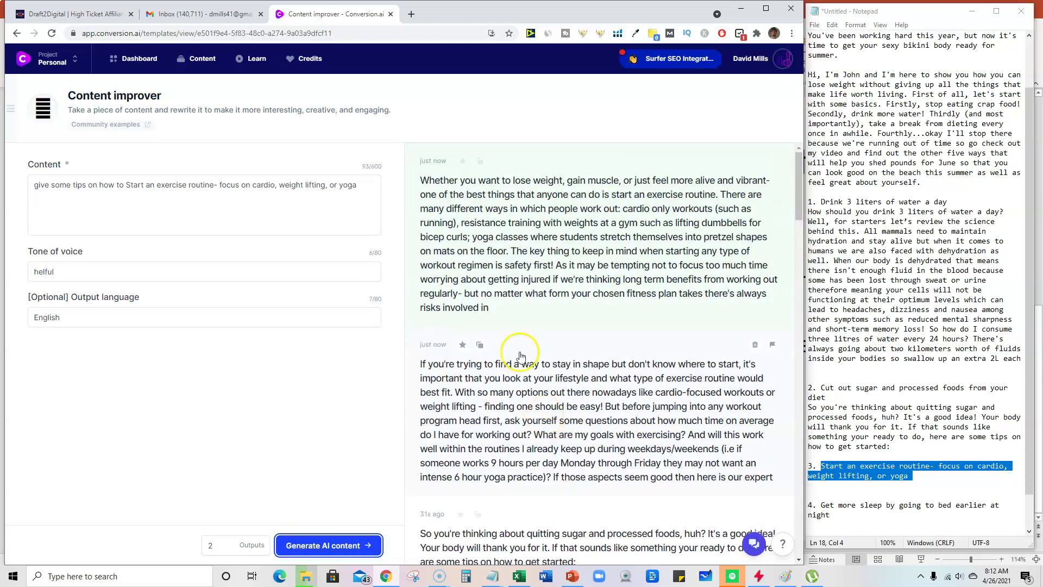
left_click(485, 163)
left_click(925, 478)
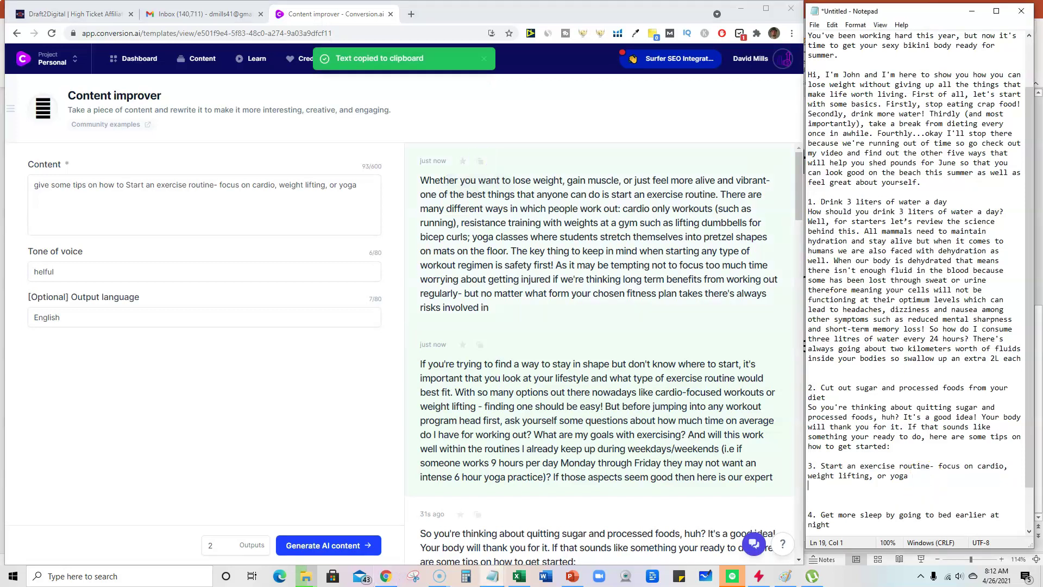
key("Return")
key("ctrl+v")
scroll(940, 474, "down", 3)
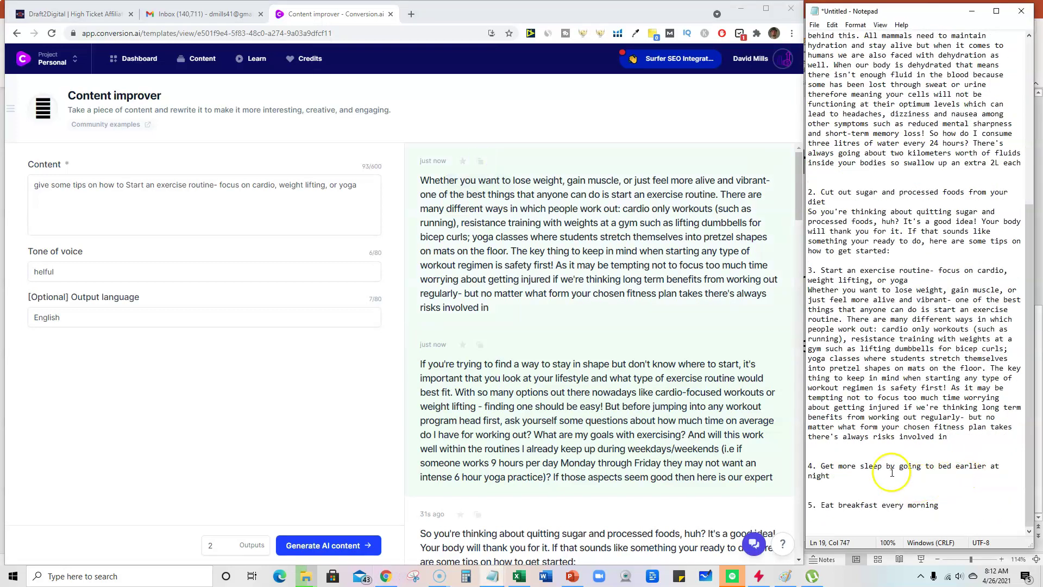
Step: Generate advice on getting more sleep from item 4 and paste the first result under it
left_click_drag(834, 476, 818, 468)
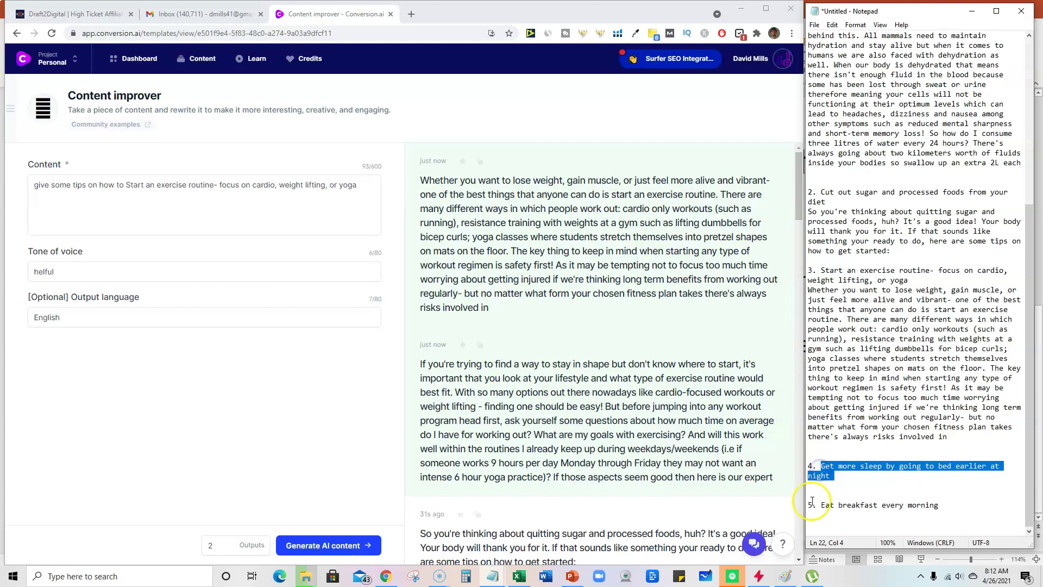
left_click_drag(359, 185, 136, 187)
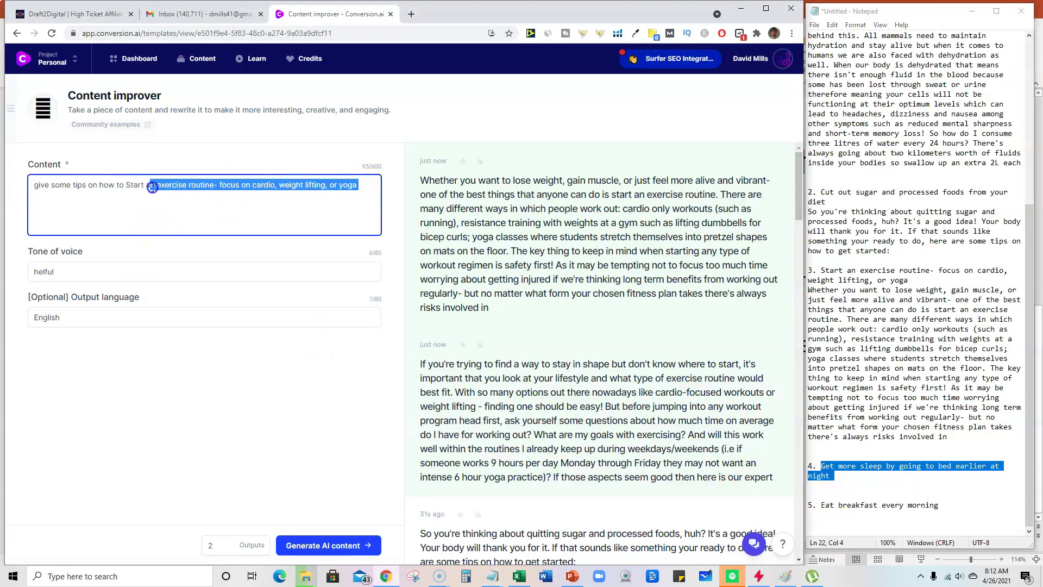
key("ctrl+v")
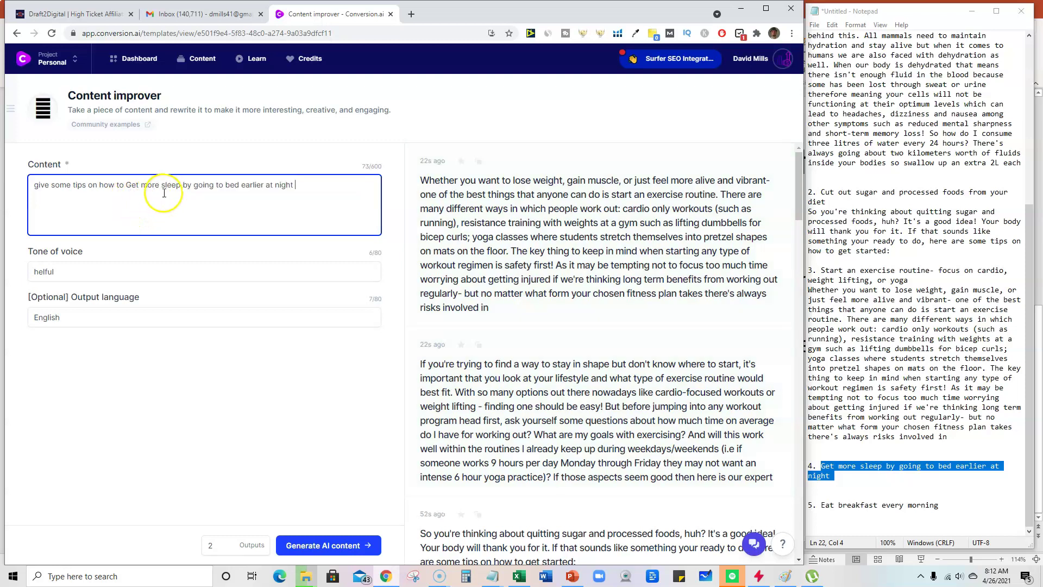
left_click(340, 545)
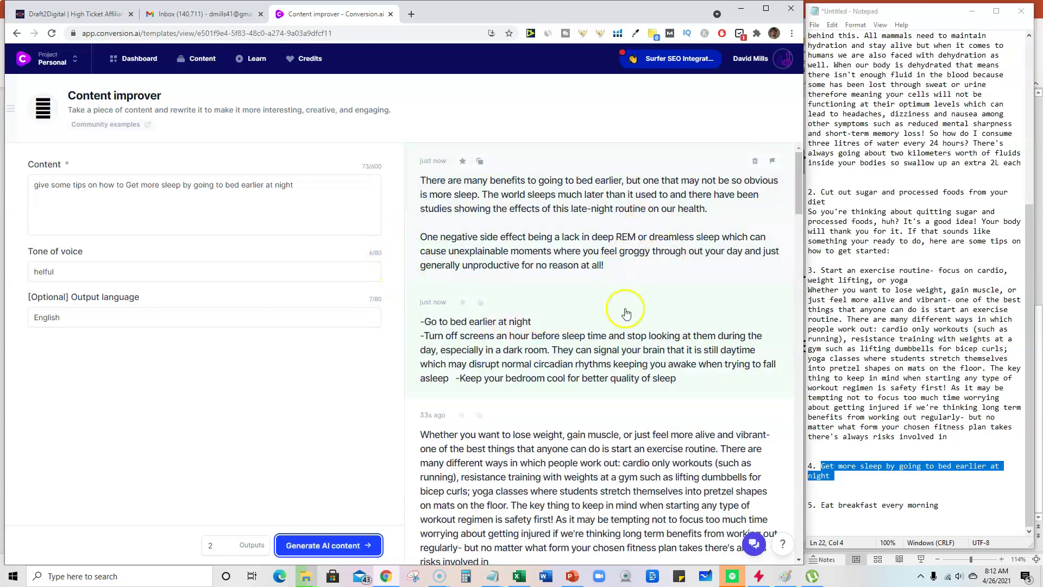
left_click(479, 162)
left_click(810, 485)
key("ctrl+v")
Step: Add item '5. Eat breakfast every morning', feed it to the Content improver, and paste the breakfast tips below
key("Return")
key("Return")
key("Return")
type("5. Eat breakfast every morning")
left_click_drag(939, 505, 850, 509)
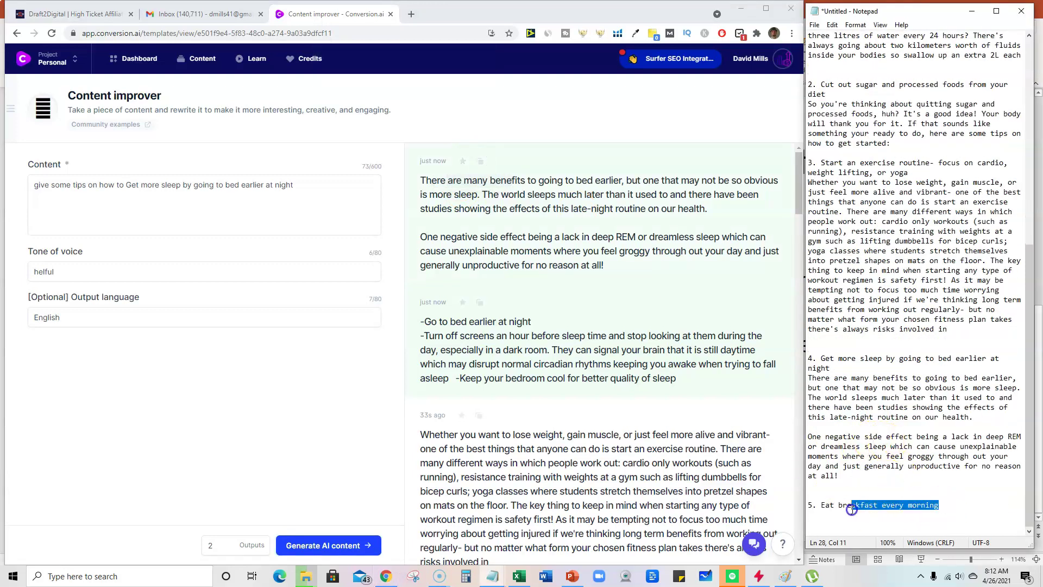
key("ctrl+c")
left_click_drag(292, 185, 126, 185)
key("ctrl+v")
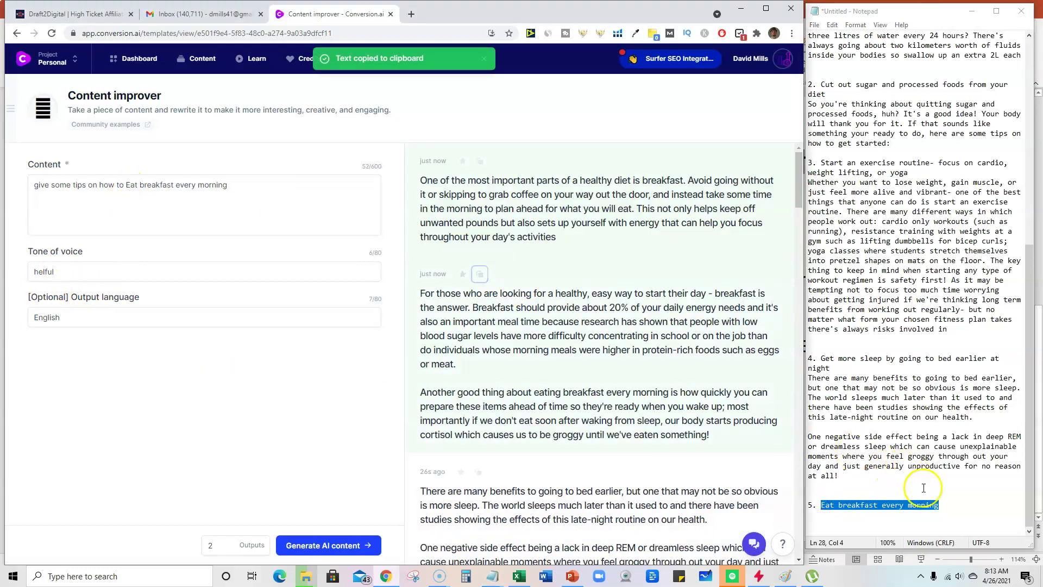
left_click(946, 506)
key("ctrl+v")
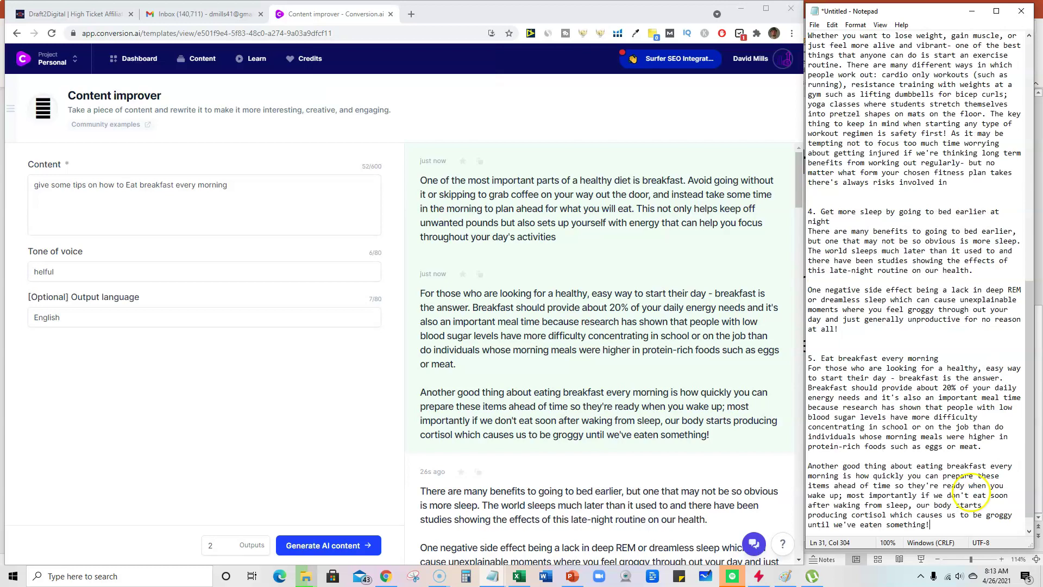
scroll(962, 441, "down", 1)
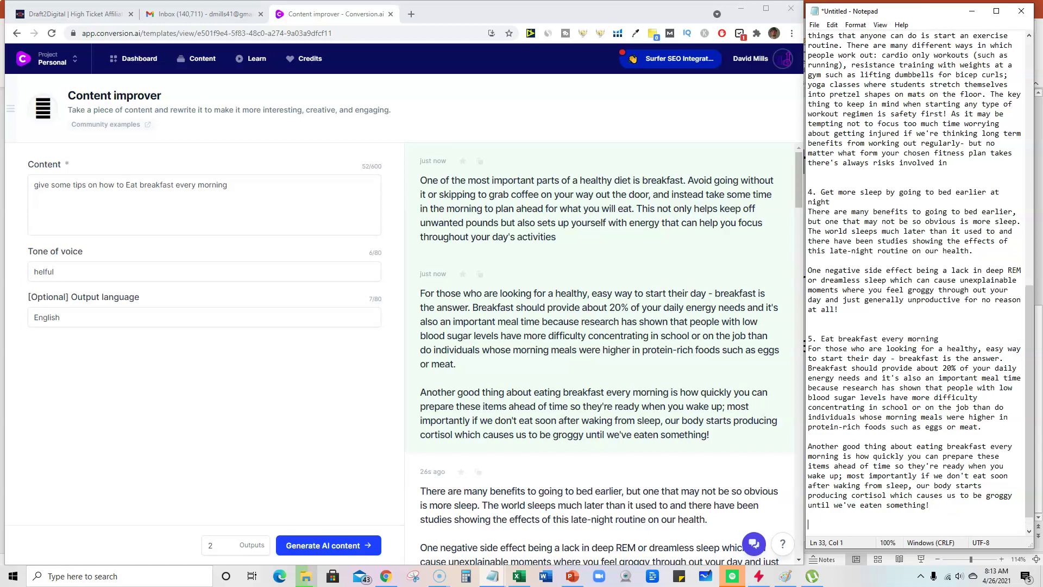
Step: Add a Conclusion heading, the like-and-subscribe thanks line and a 'see you next time' farewell
type("onclusion")
key("Return")
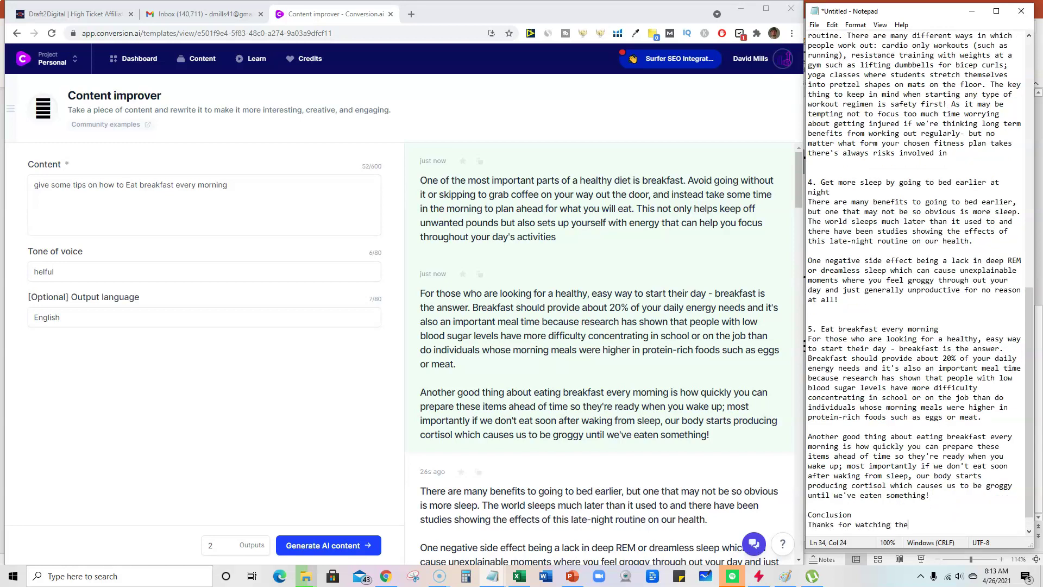
type("video today. hit that like button and subscribe for more exciting vi")
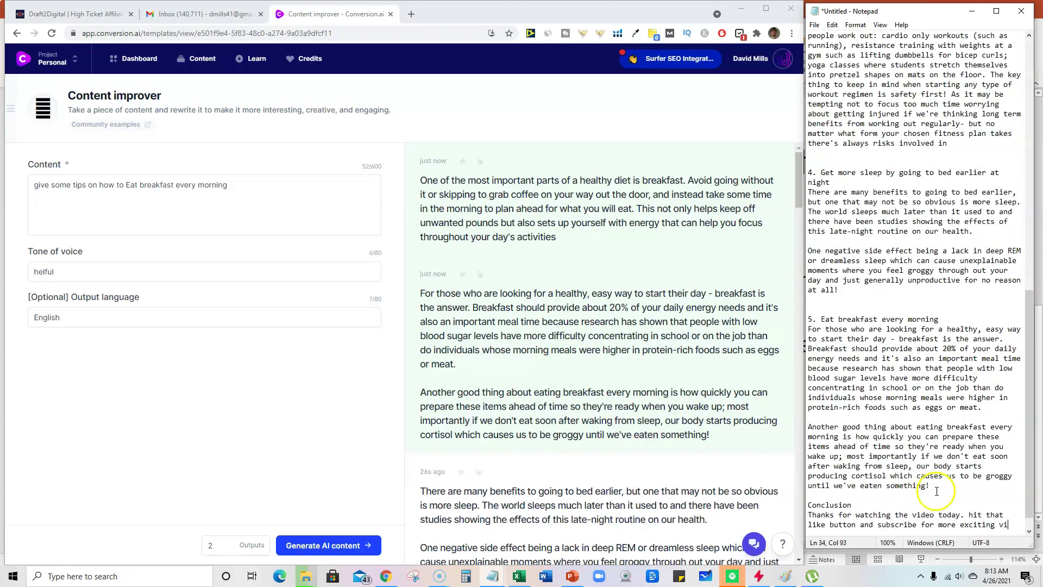
type("deos!")
key("Return")
key("Return")
type("see you next time.")
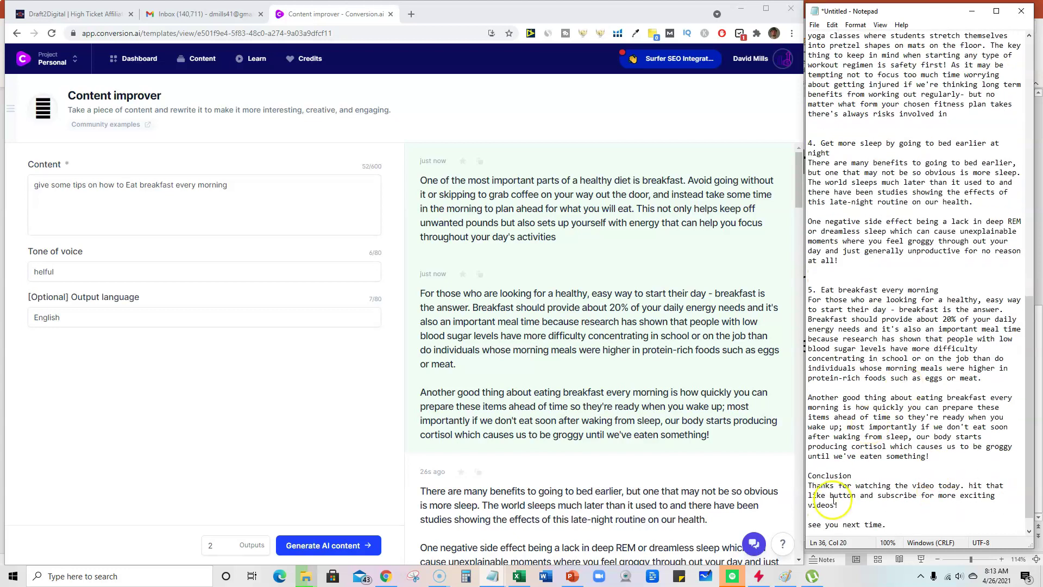
left_click_drag(842, 514, 804, 483)
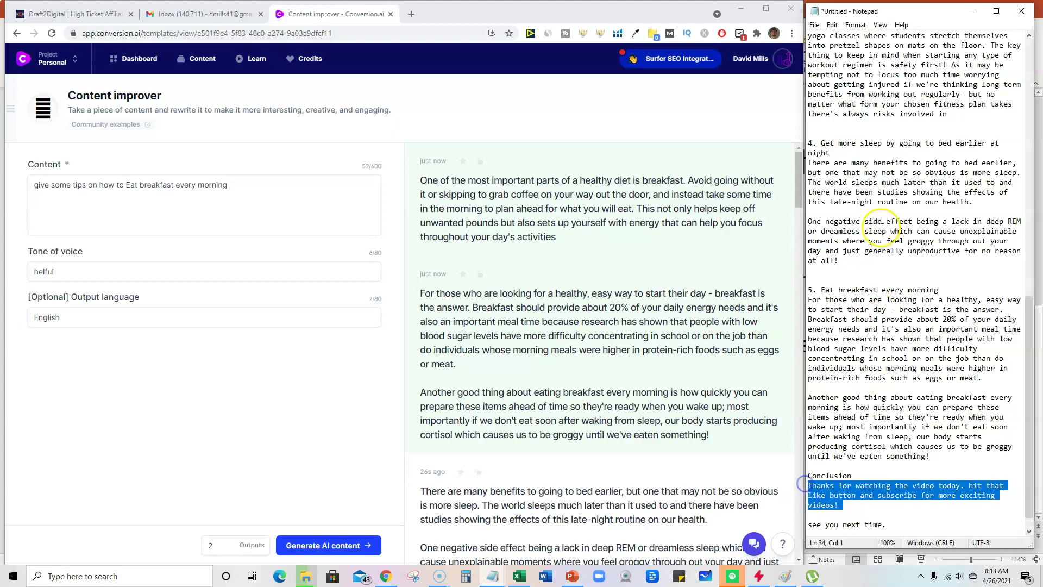
left_click(856, 447)
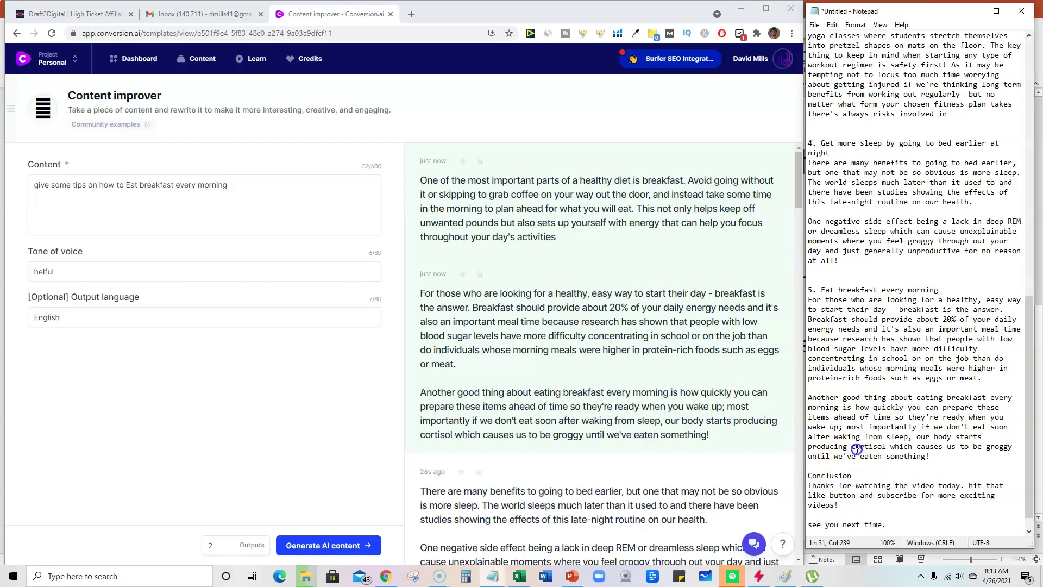
Step: Select the whole Notepad script and paste it into the blank Word document
scroll(856, 449, "up", 3)
scroll(904, 472, "up", 15)
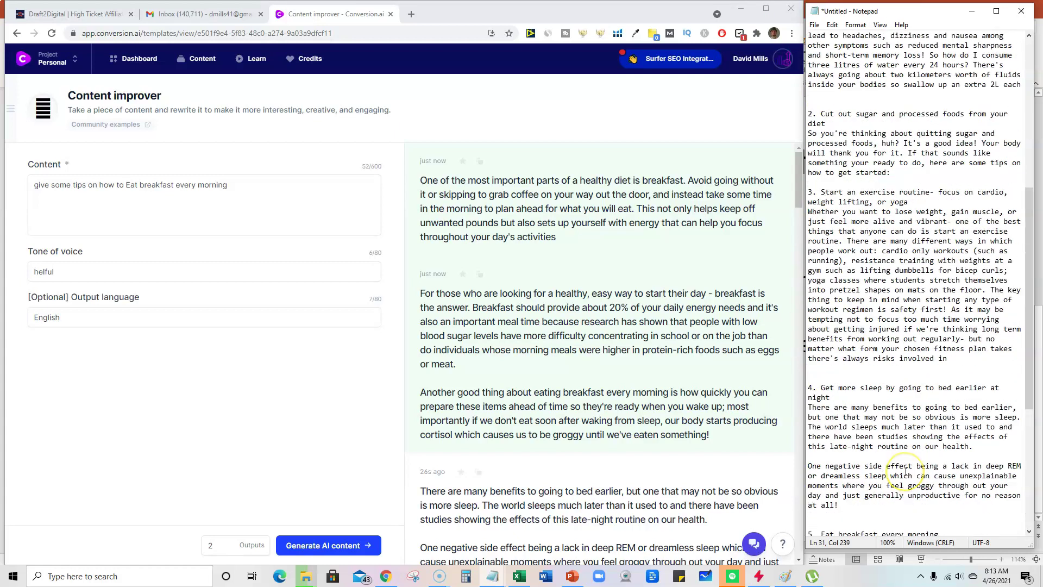
key("ctrl+a")
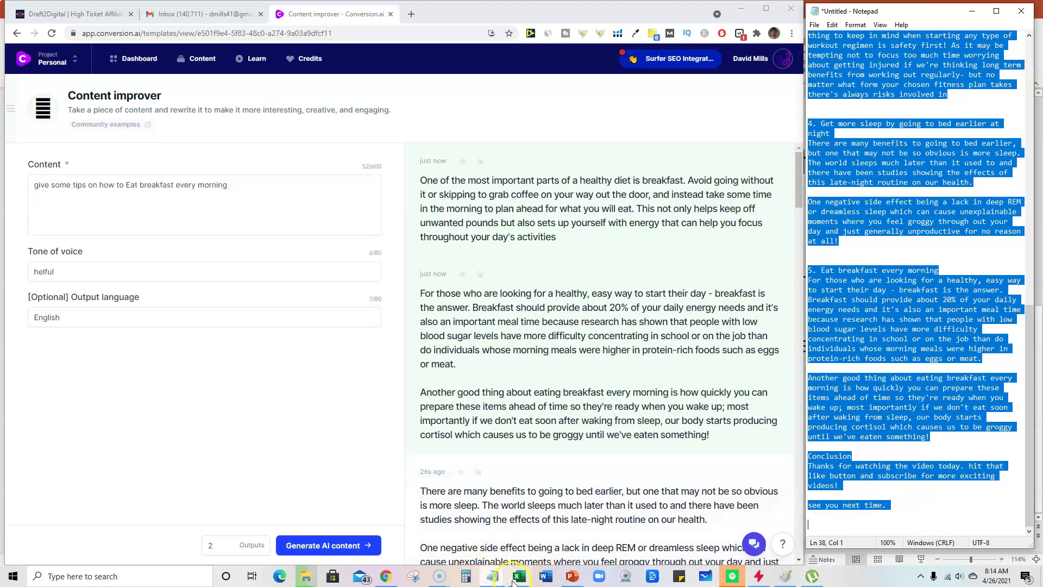
left_click(553, 579)
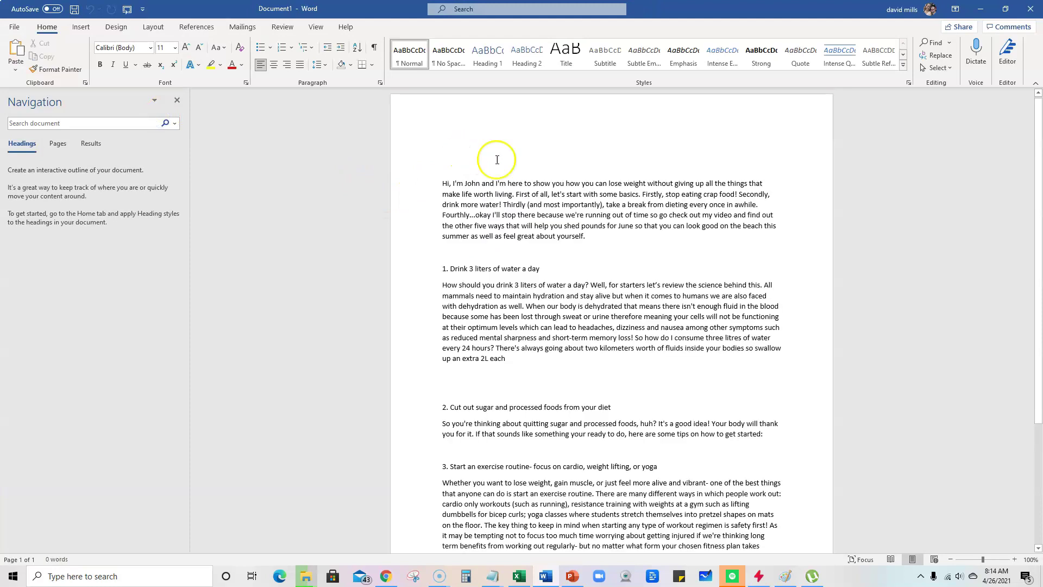
key("ctrl+v")
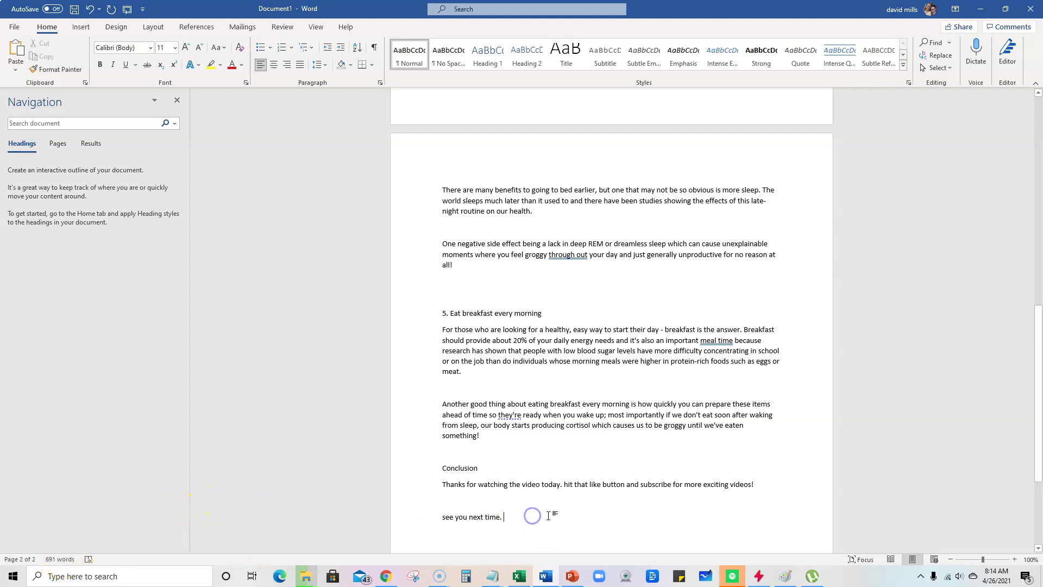
Step: Review the pasted script across the two pages of the 691-word document
left_click_drag(536, 521, 419, 133)
left_click(419, 133)
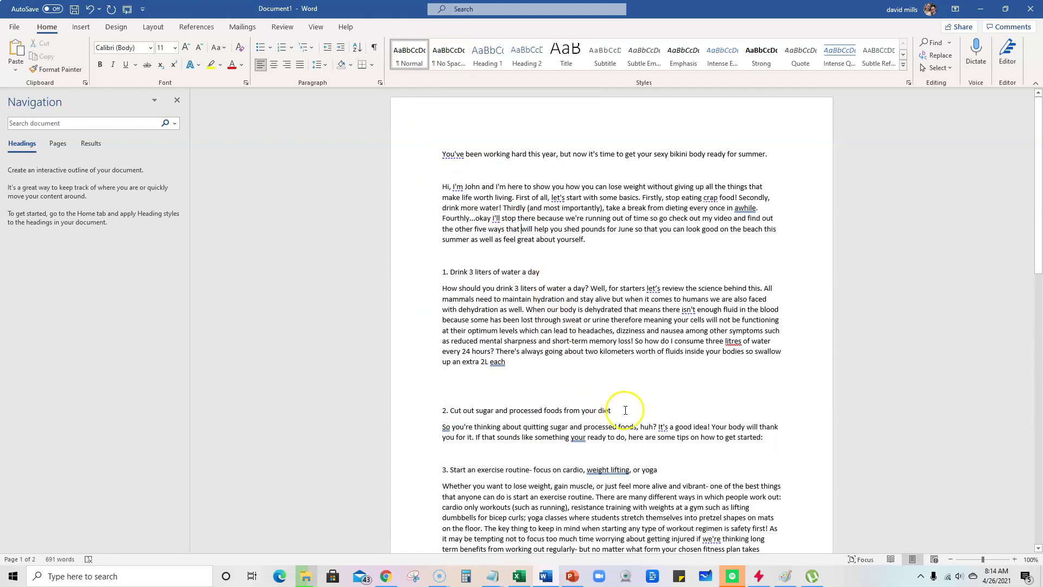
scroll(610, 413, "down", 20)
scroll(625, 443, "up", 20)
Step: Select the Word text, then open Copyscape's premium search page in a new tab and log in
key("ctrl+a")
left_click(386, 576)
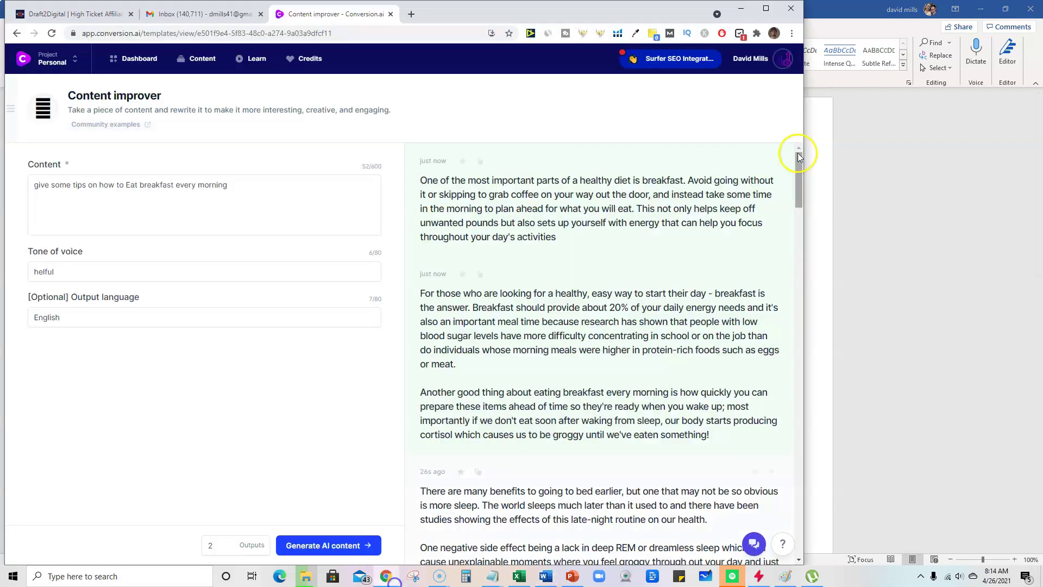
left_click(410, 15)
left_click(373, 32)
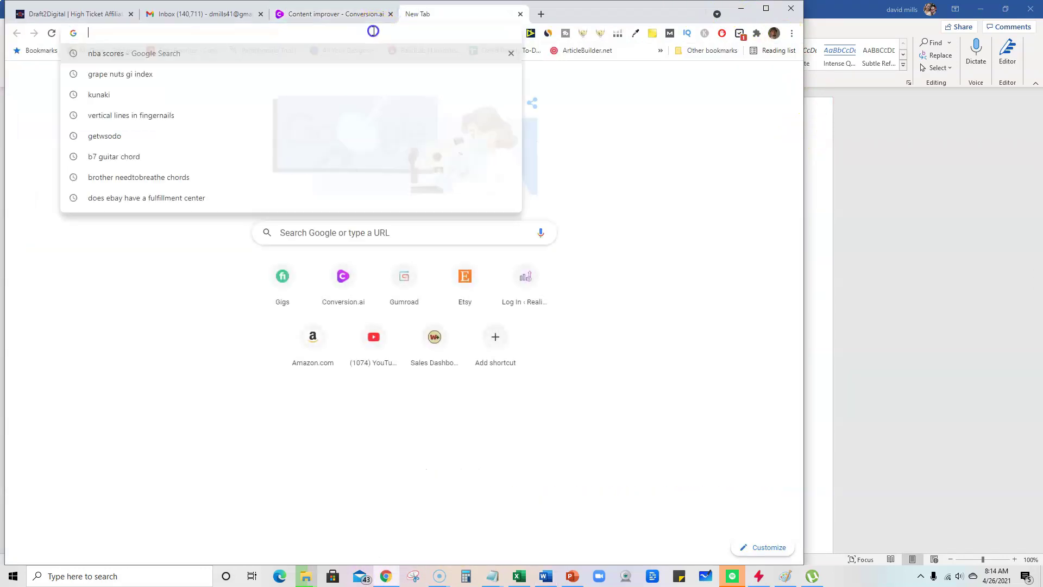
type("co")
left_click(403, 94)
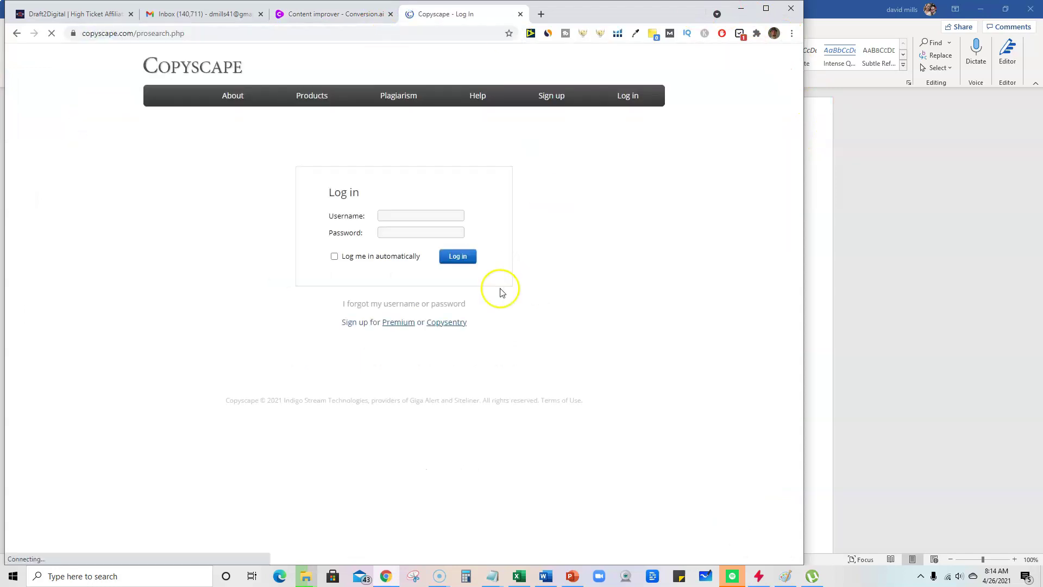
left_click(454, 260)
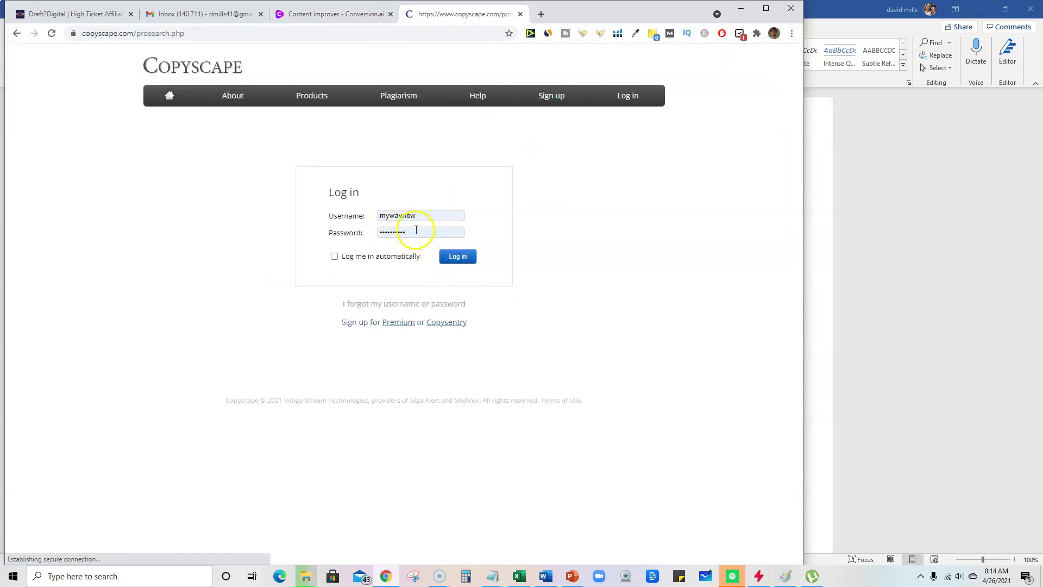
left_click(343, 243)
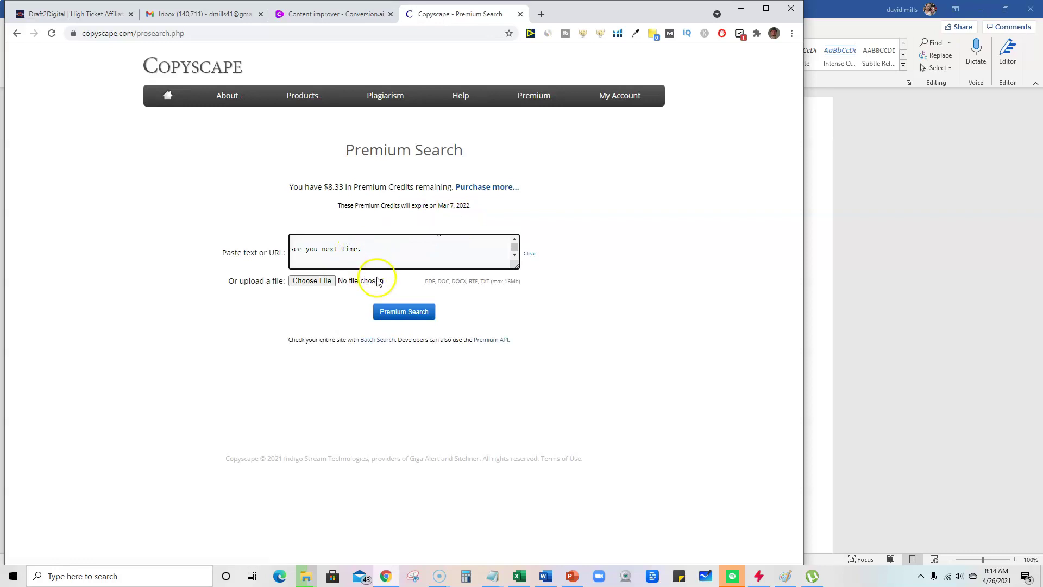
Step: Run the Copyscape premium search on the script and highlight the 'No results found' message
scroll(443, 258, "up", 5)
scroll(443, 258, "up", 10)
left_click(415, 313)
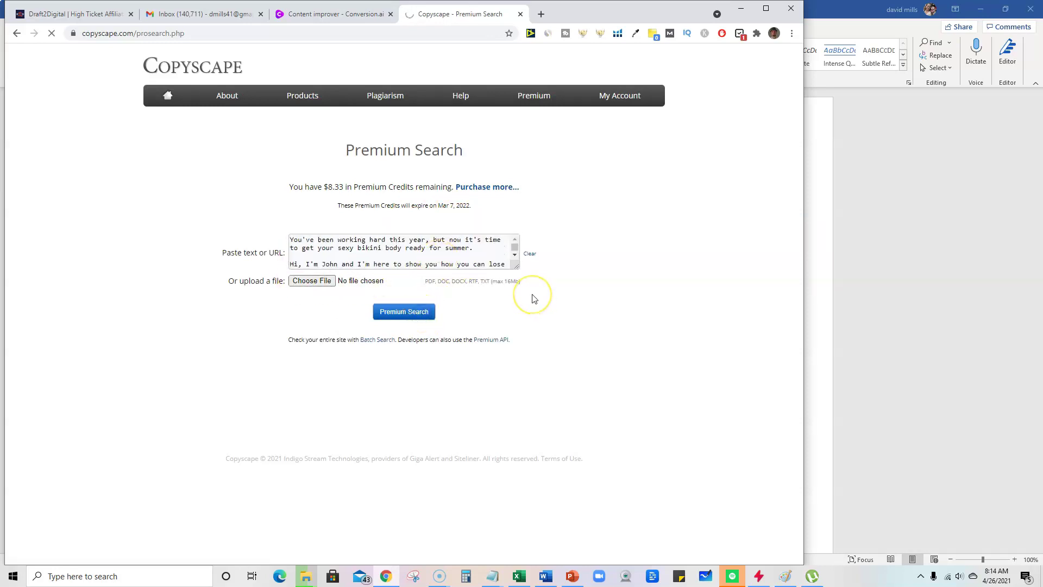
left_click(151, 390)
left_click_drag(152, 390, 473, 393)
left_click(654, 320)
left_click(865, 206)
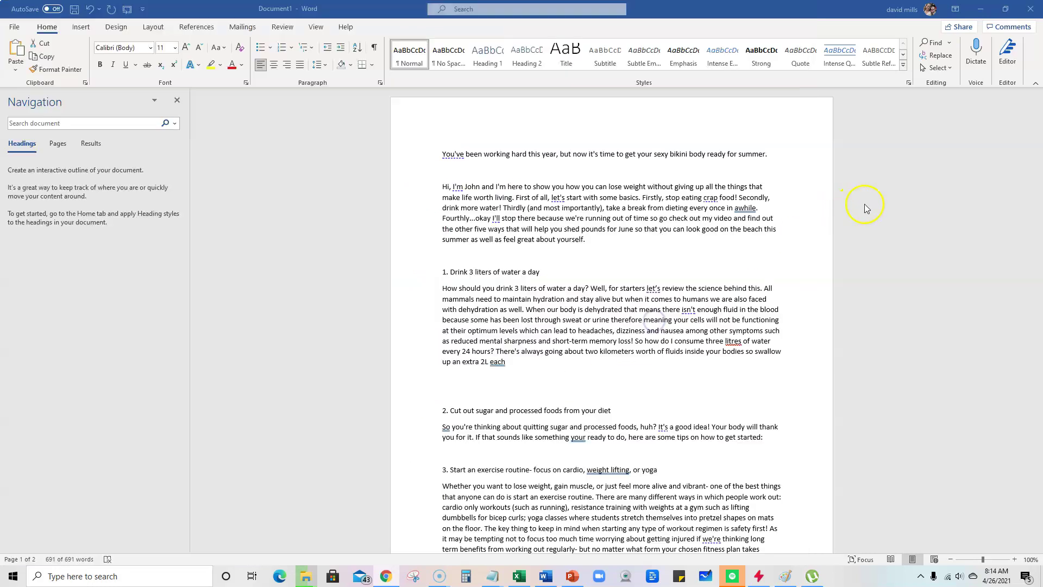
left_click(558, 208)
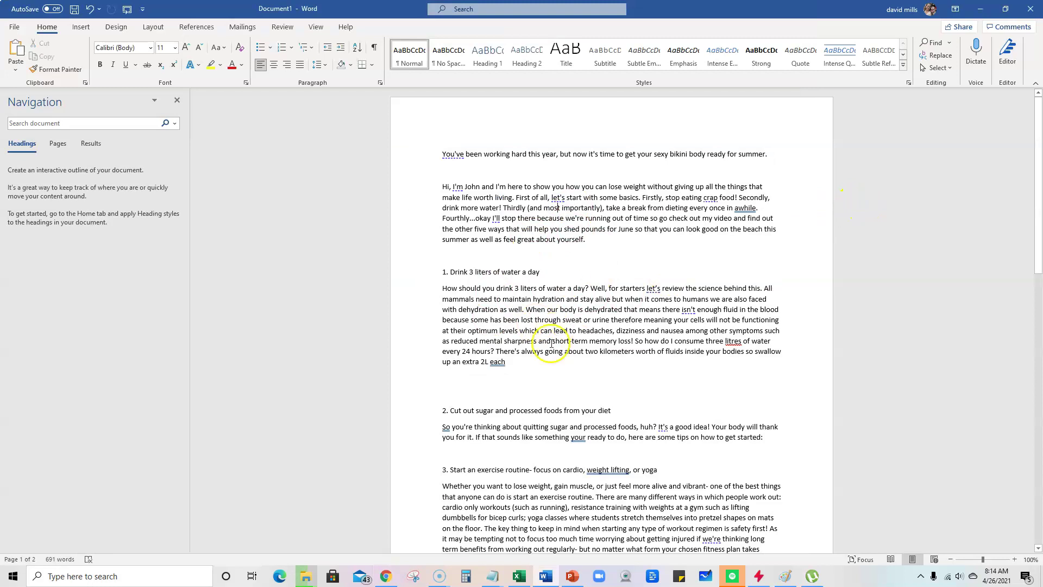
scroll(608, 316, "down", 6)
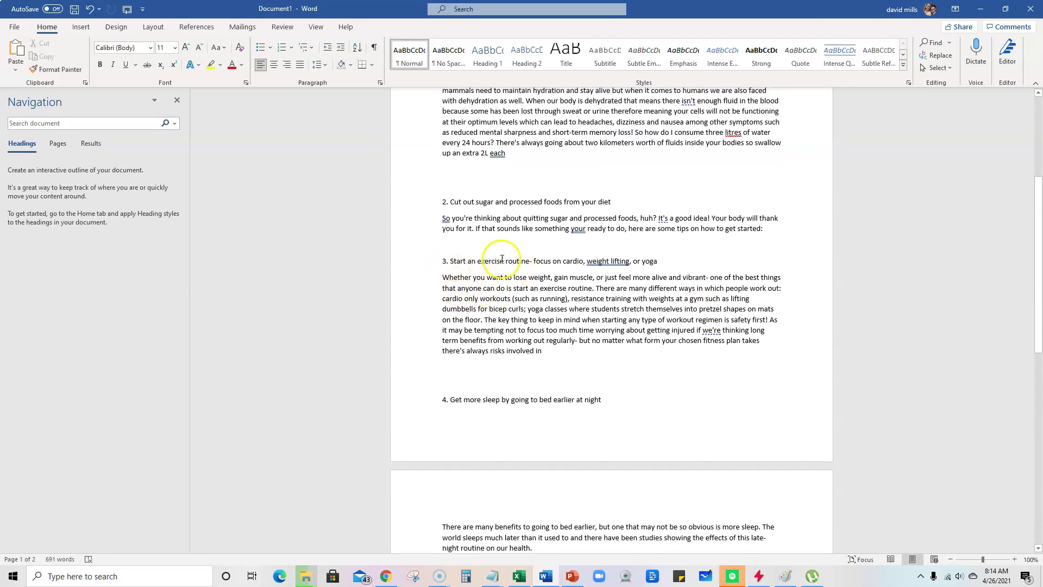
left_click_drag(450, 261, 658, 262)
scroll(662, 273, "up", 3)
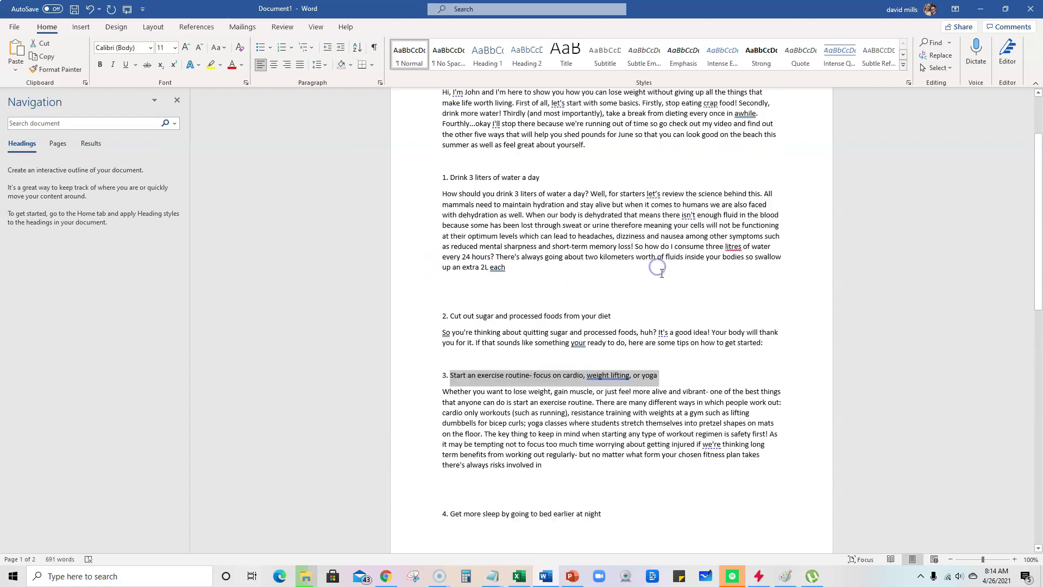
scroll(661, 273, "up", 3)
left_click(562, 203)
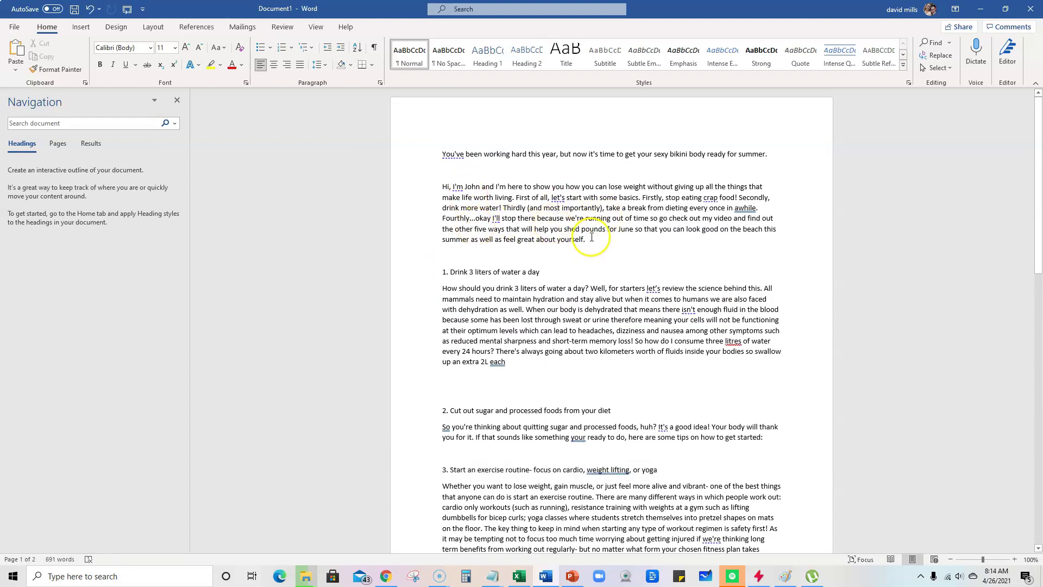
left_click(387, 129, "shift")
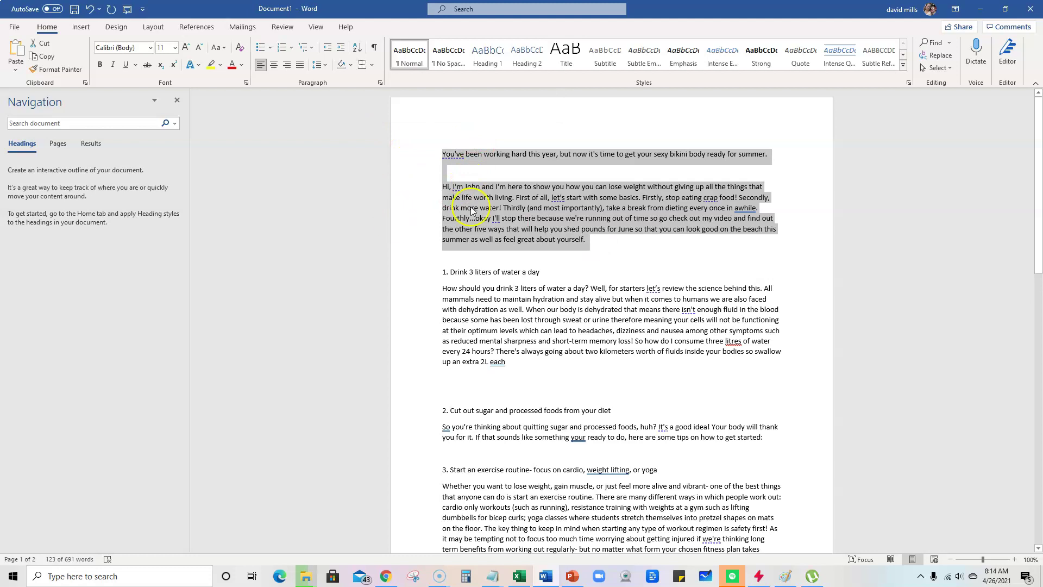
left_click_drag(555, 271, 434, 271)
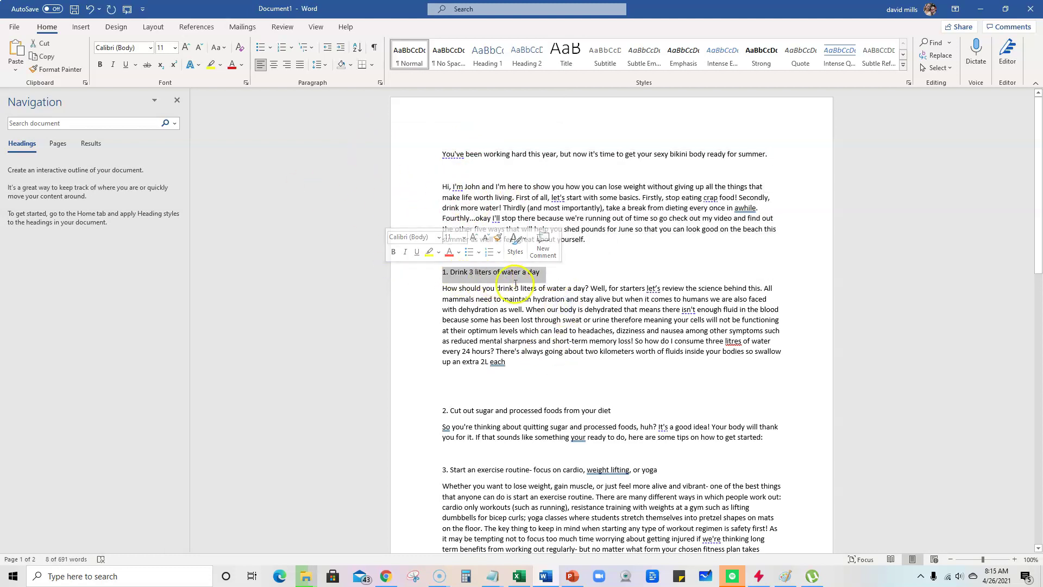
left_click_drag(633, 411, 434, 410)
scroll(617, 456, "down", 2)
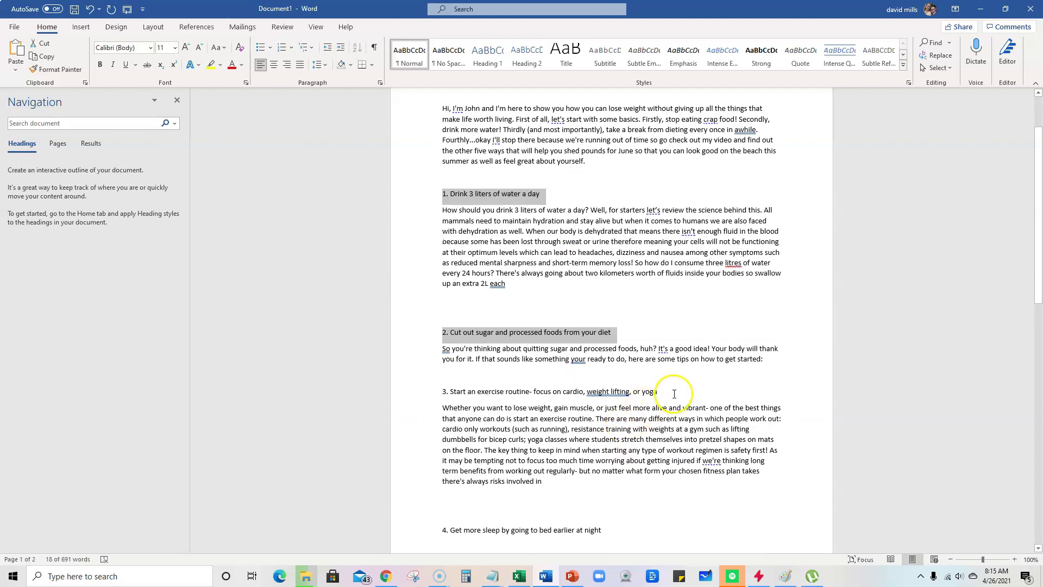
left_click(413, 386, "ctrl")
scroll(543, 451, "down", 3)
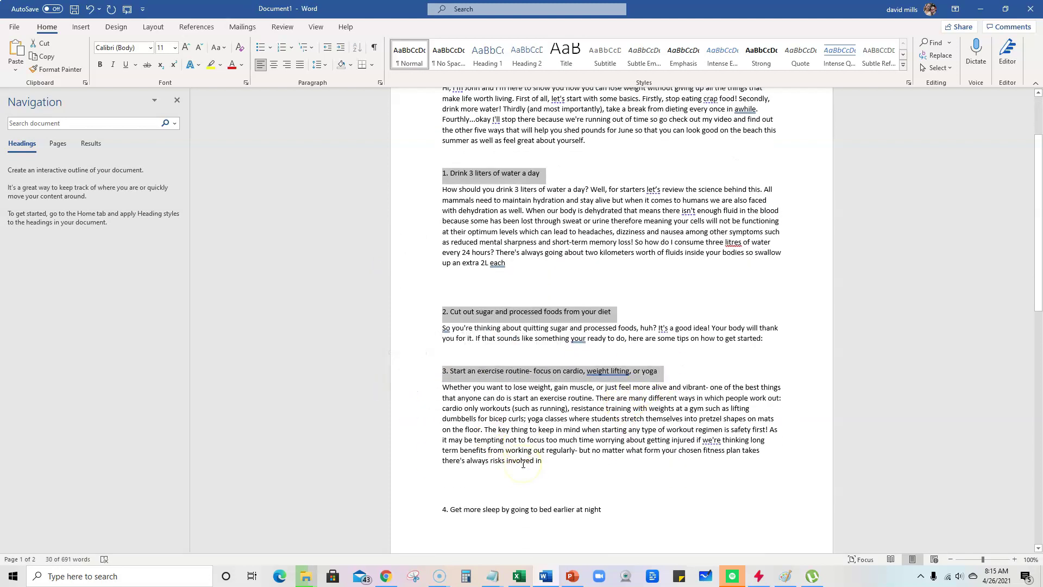
left_click_drag(607, 425, 400, 426)
scroll(543, 456, "down", 6)
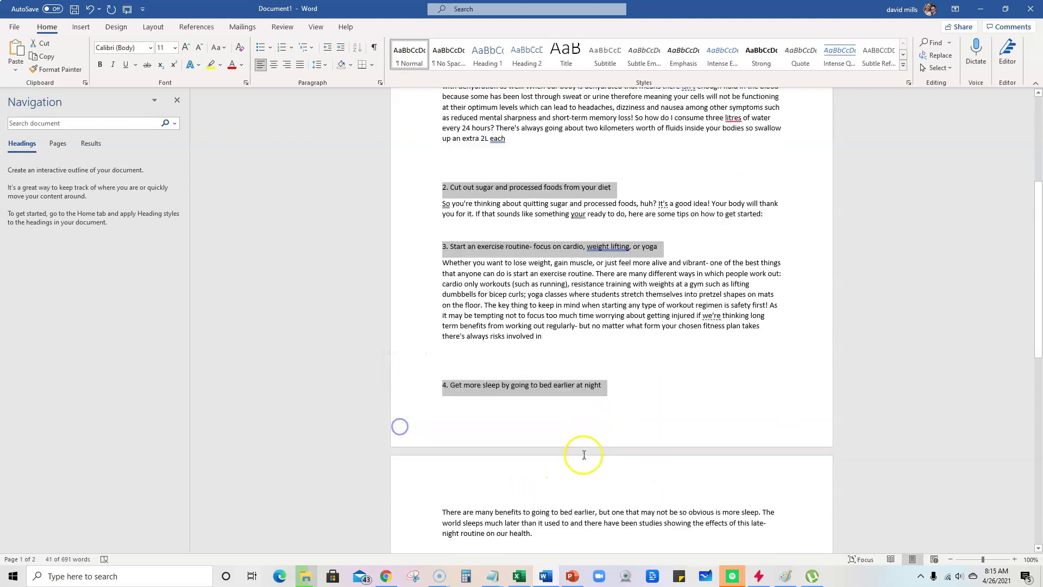
left_click_drag(543, 466, 373, 463)
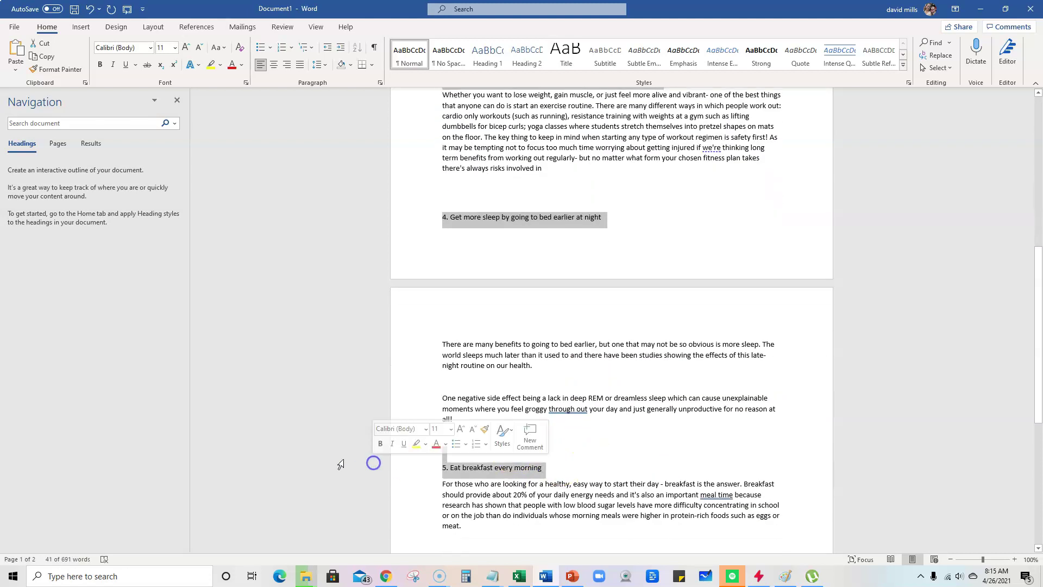
scroll(657, 452, "up", 11)
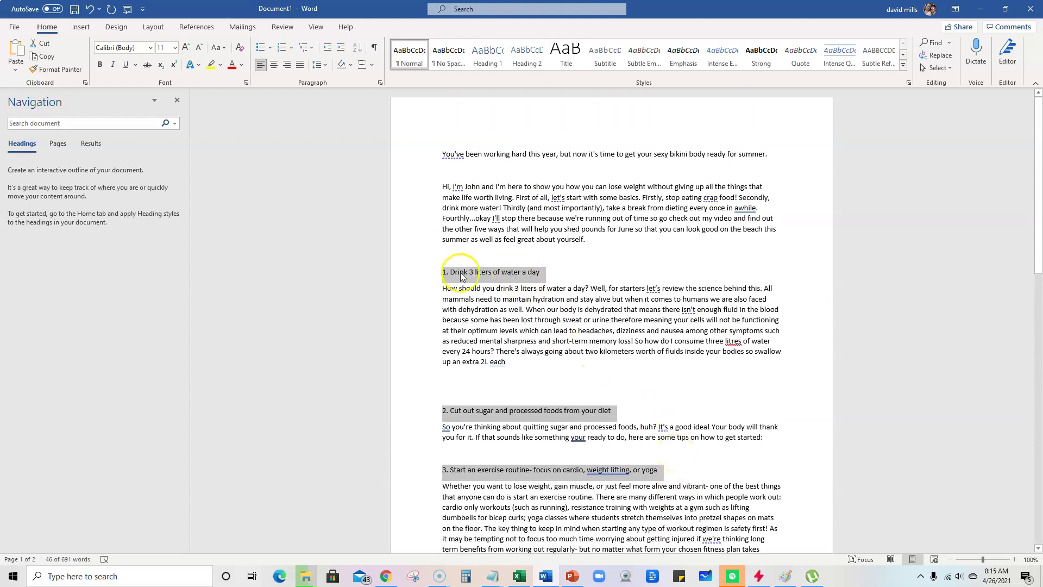
left_click(525, 367)
left_click_drag(521, 367, 413, 289)
scroll(579, 428, "down", 3)
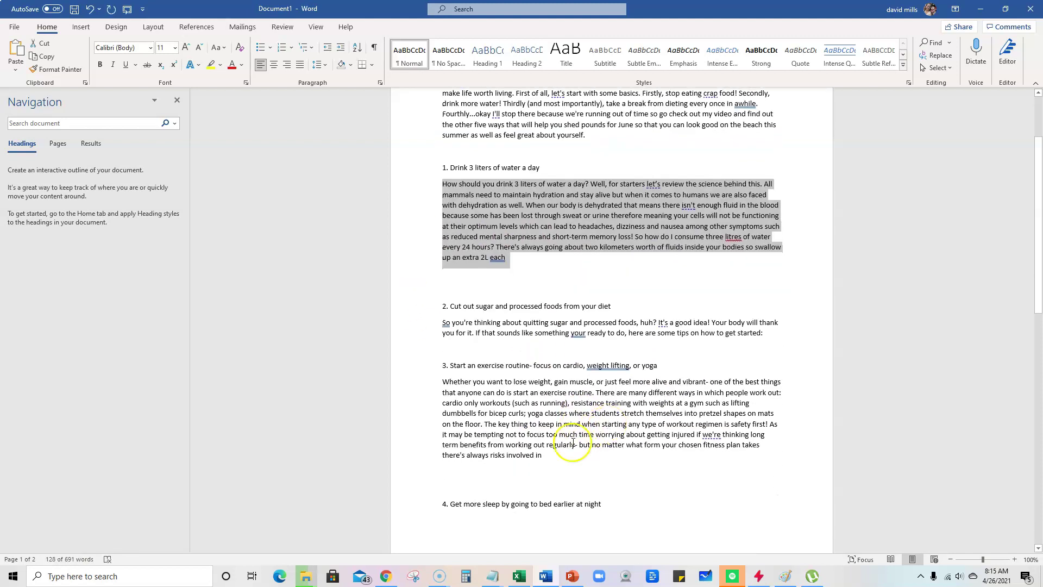
left_click_drag(532, 458, 429, 380)
scroll(565, 505, "down", 15)
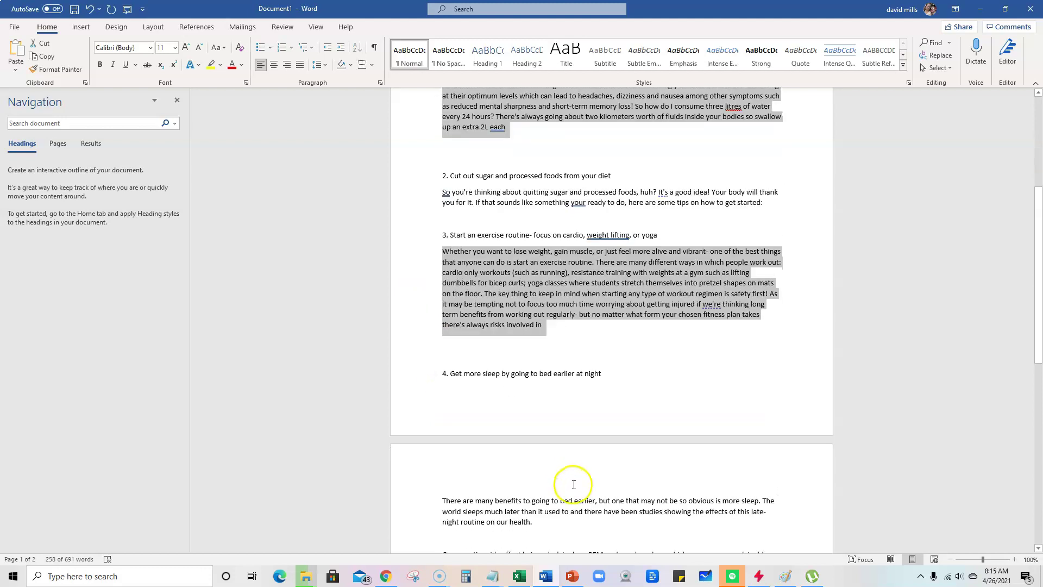
left_click_drag(521, 484, 414, 257)
scroll(467, 293, "up", 2)
scroll(608, 418, "up", 14)
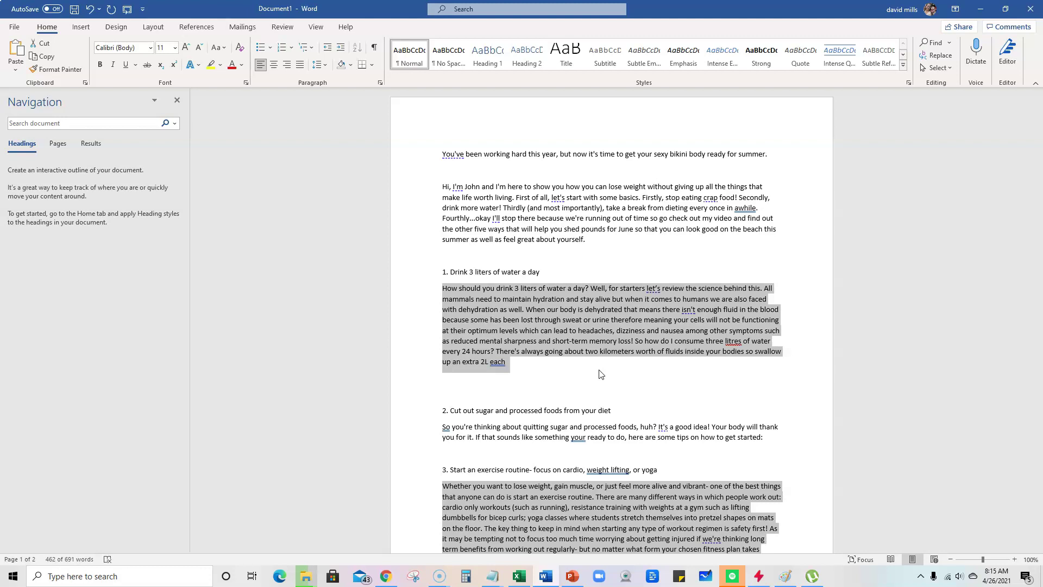
left_click(567, 331)
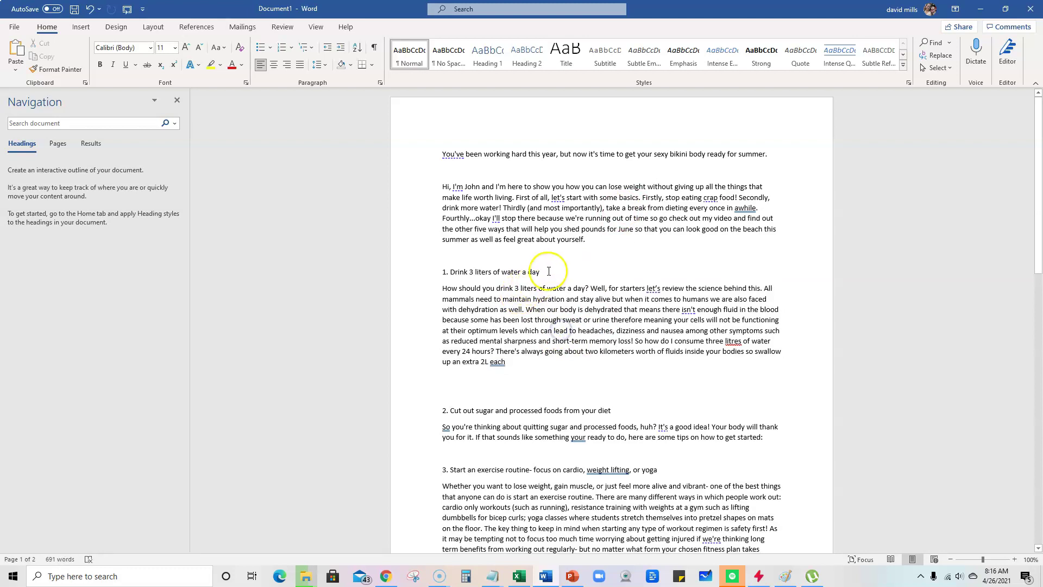
left_click_drag(520, 270, 458, 274)
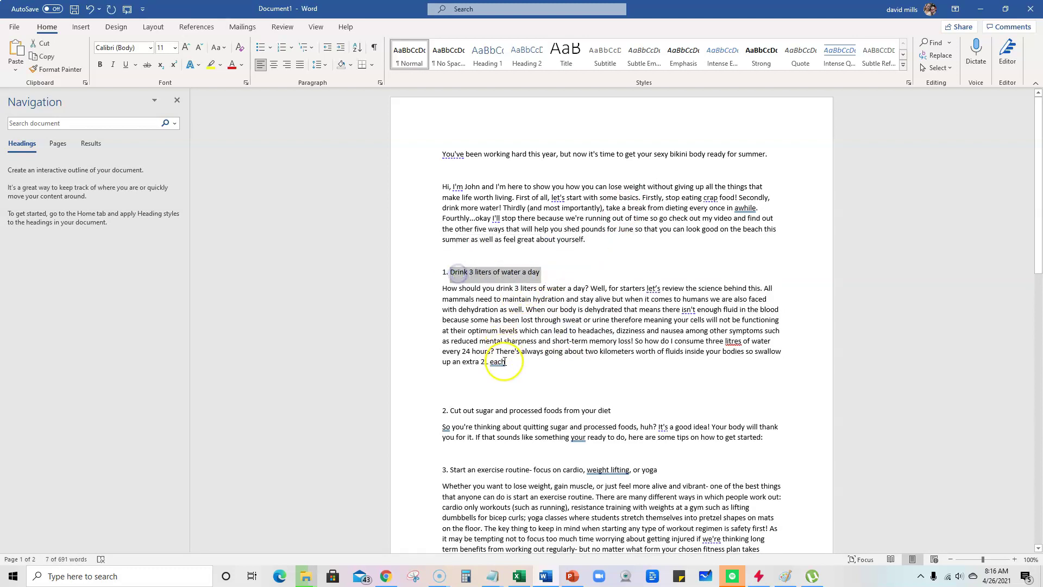
left_click_drag(503, 362, 436, 286)
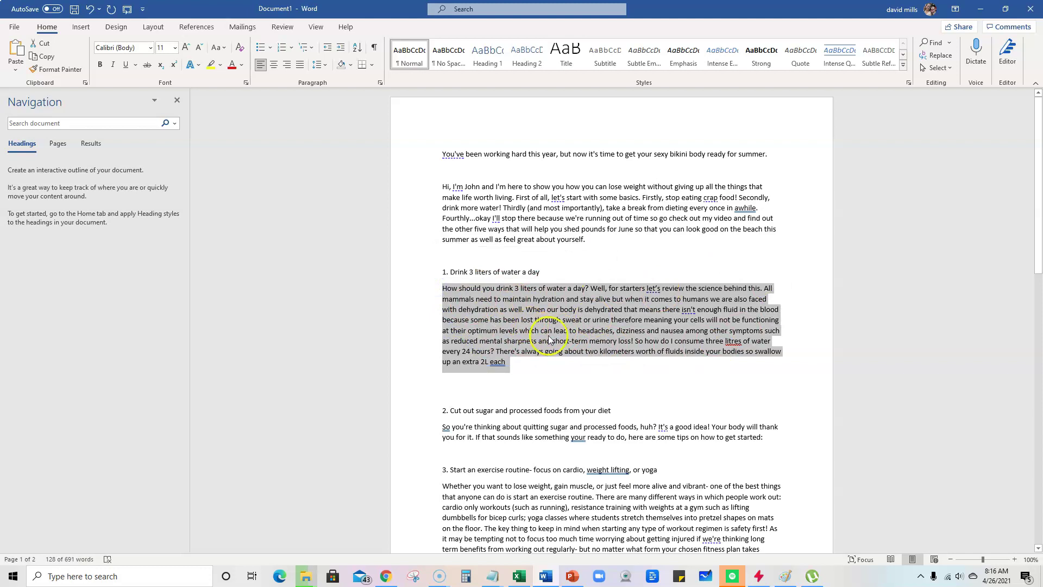
left_click(538, 362)
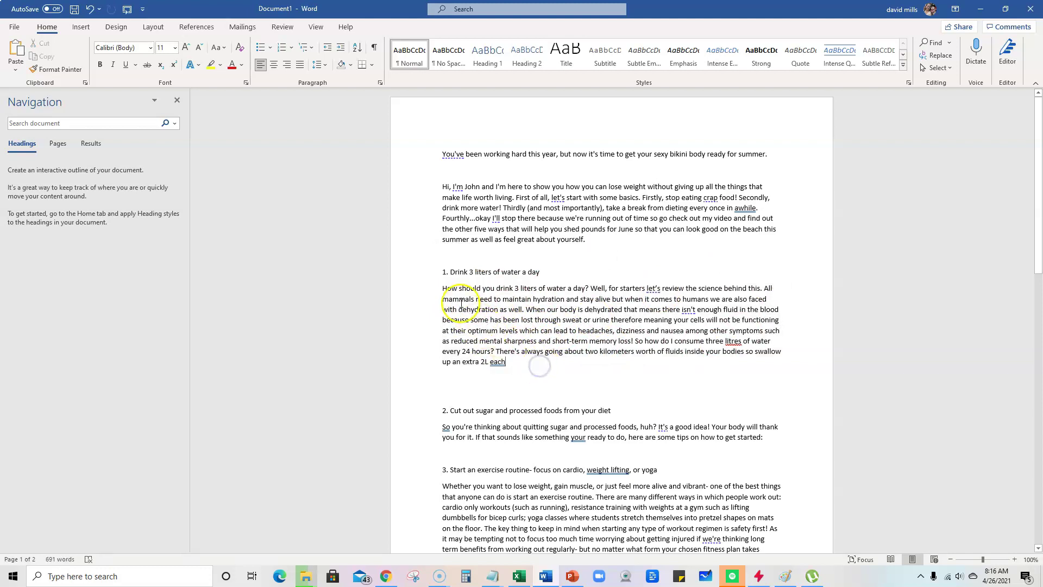
left_click_drag(444, 288, 722, 490)
scroll(637, 451, "down", 5)
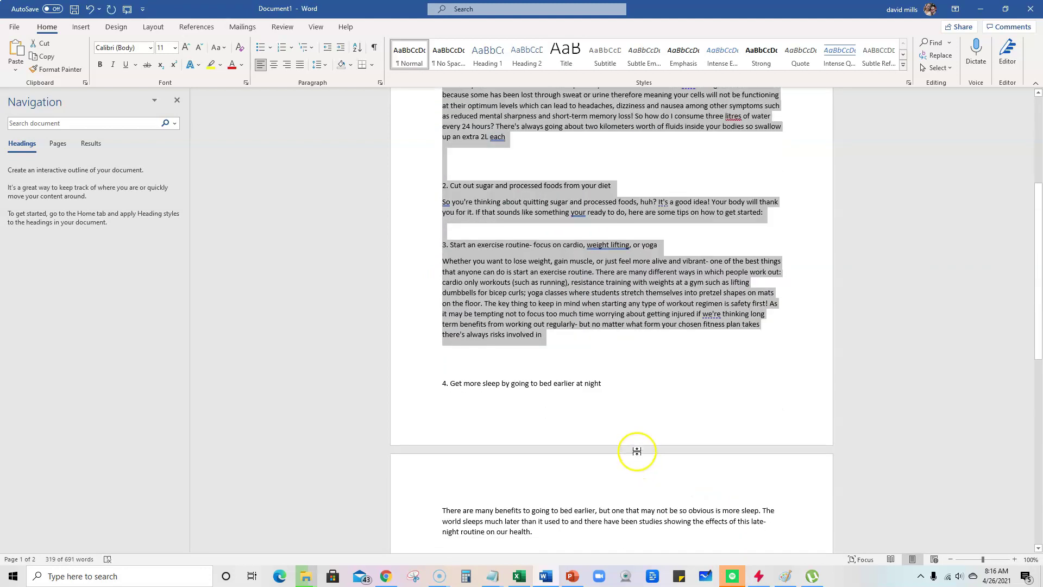
left_click(535, 309)
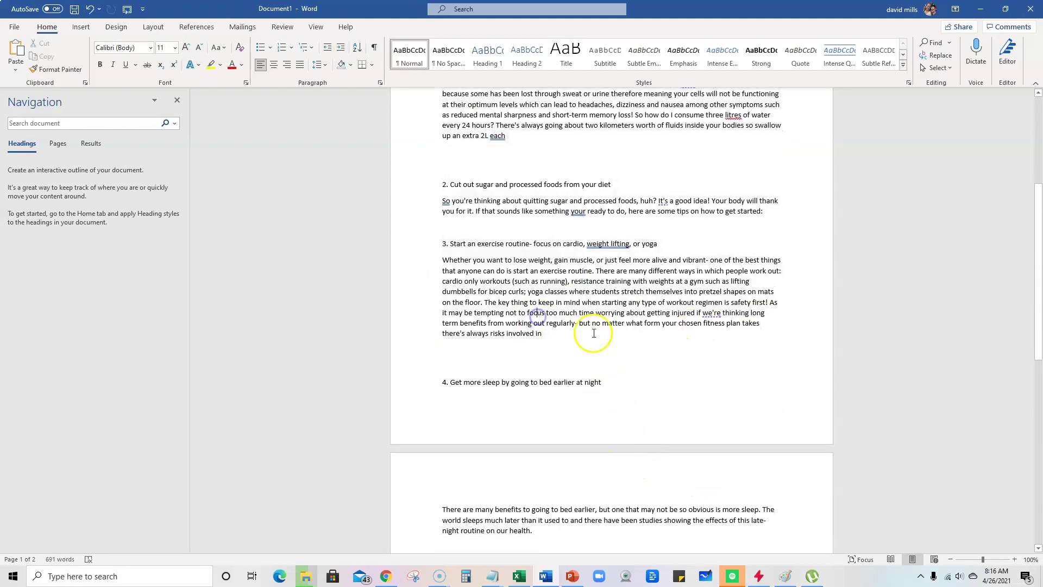
left_click(543, 333)
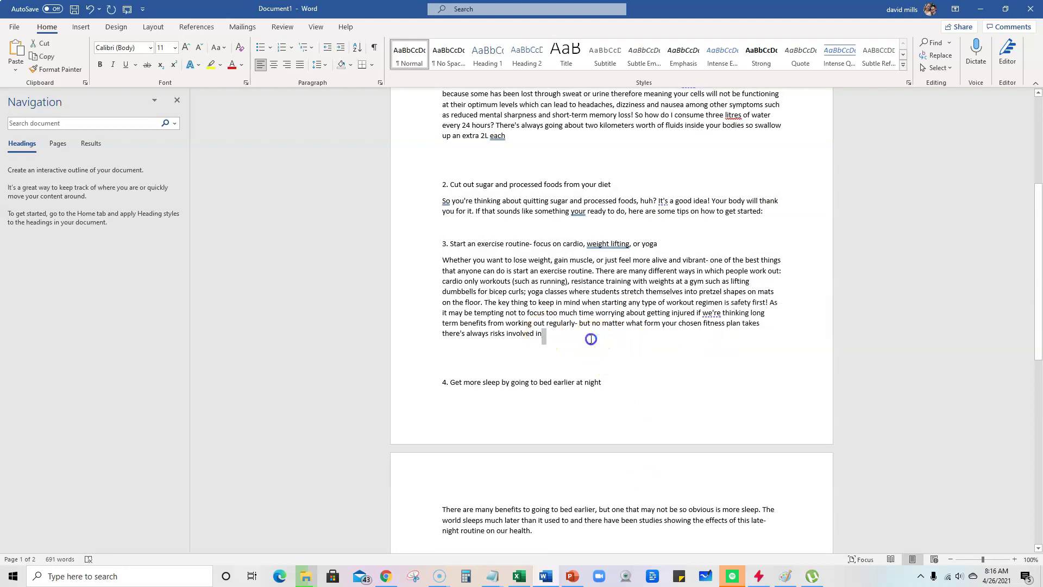
left_click_drag(543, 333, 486, 323)
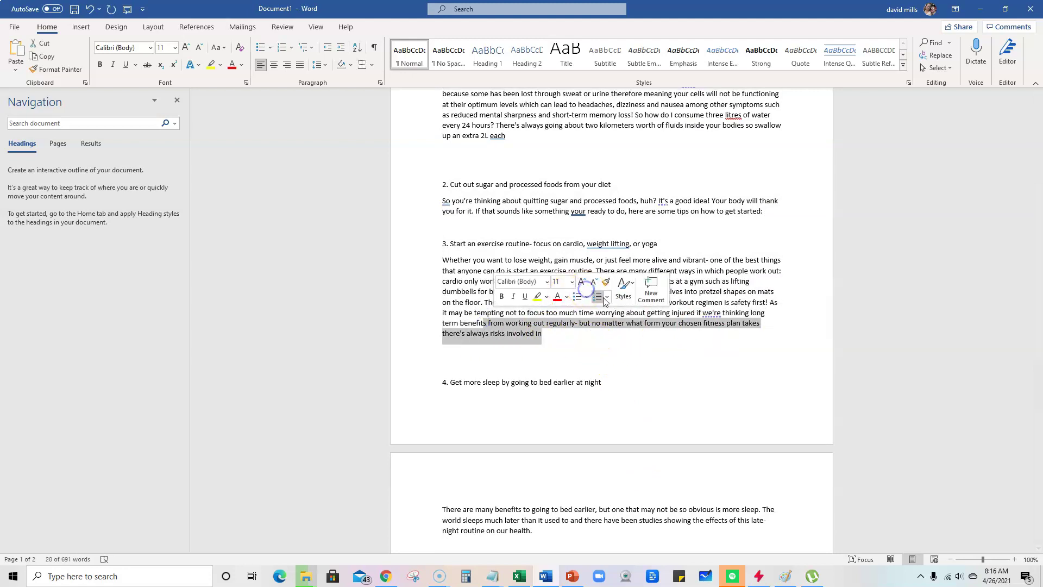
left_click(630, 334)
scroll(628, 335, "down", 8)
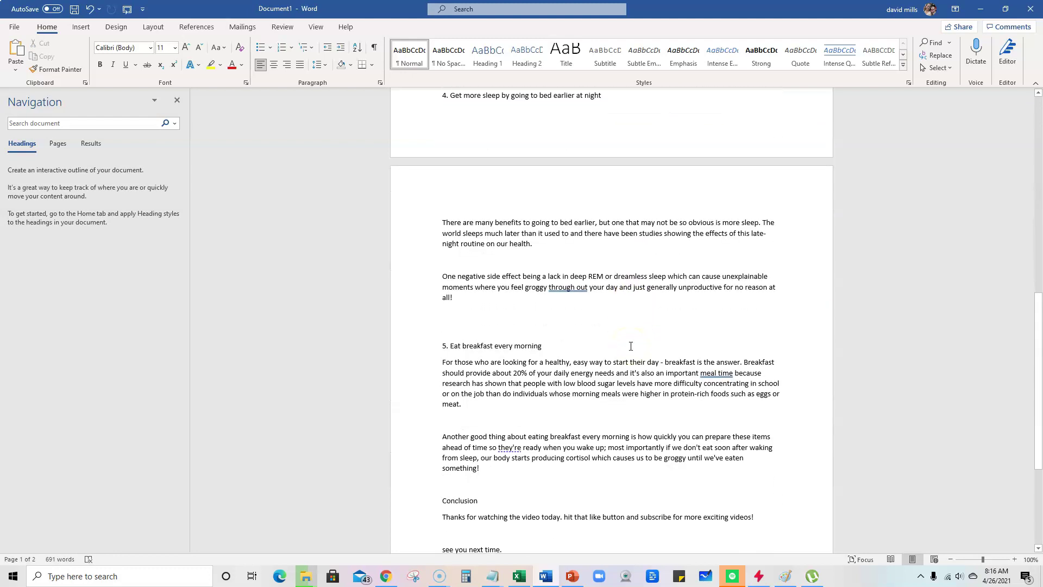
scroll(576, 405, "down", 5)
scroll(587, 400, "up", 4)
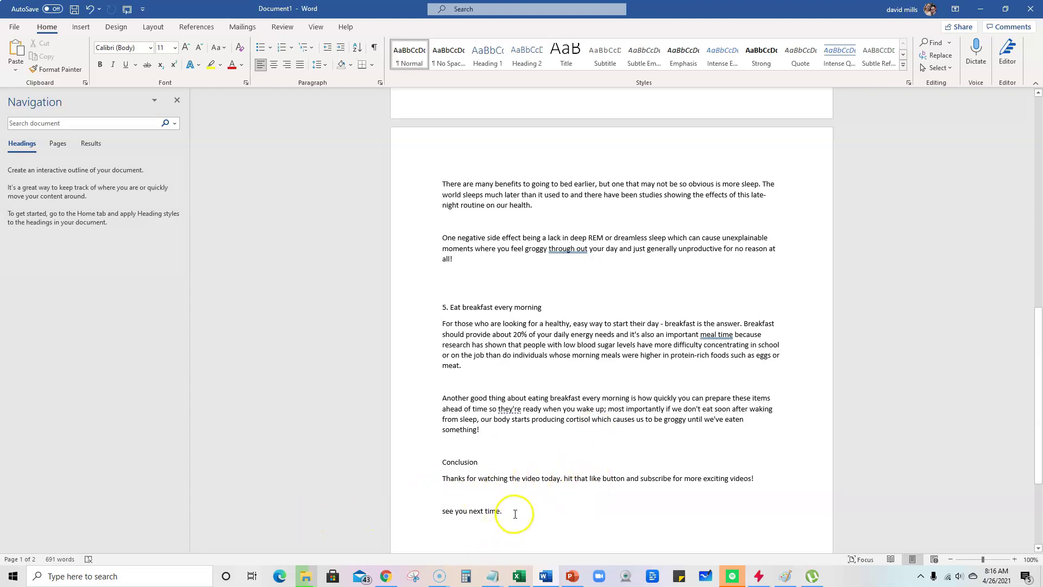
key("alt+Tab")
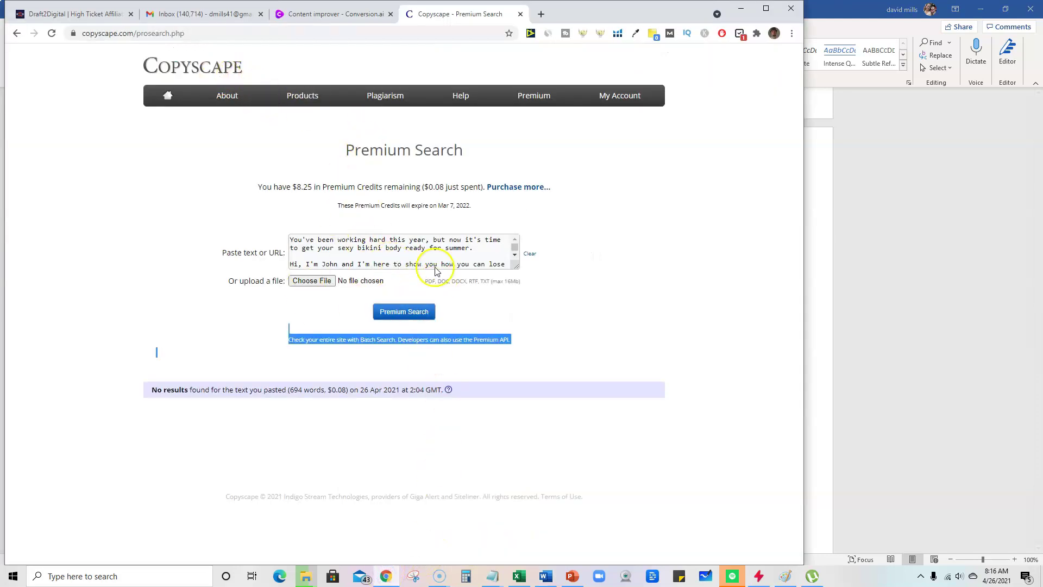
left_click_drag(152, 389, 218, 389)
left_click(869, 245)
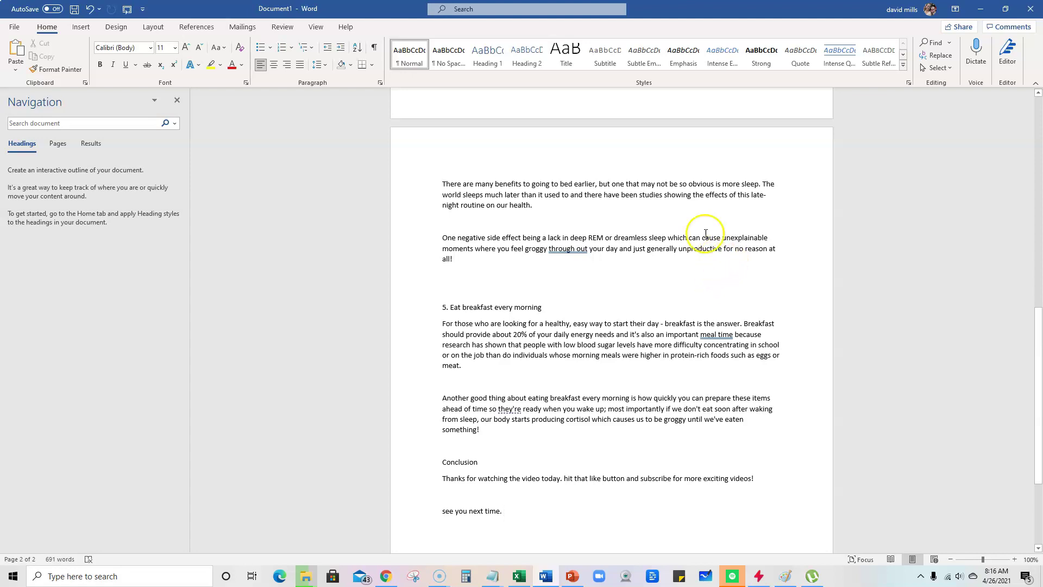
scroll(570, 394, "up", 10)
scroll(569, 388, "up", 4)
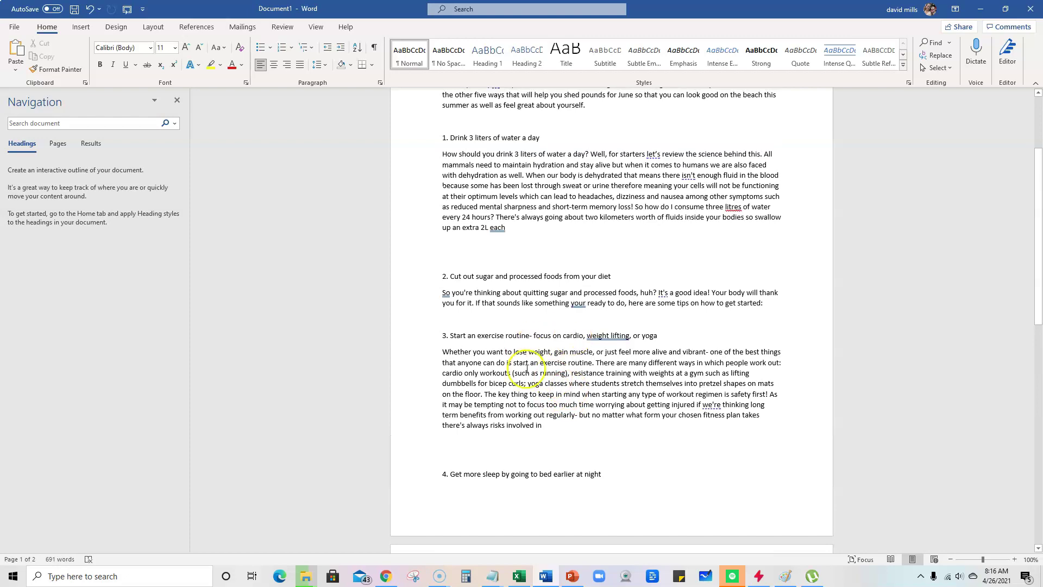